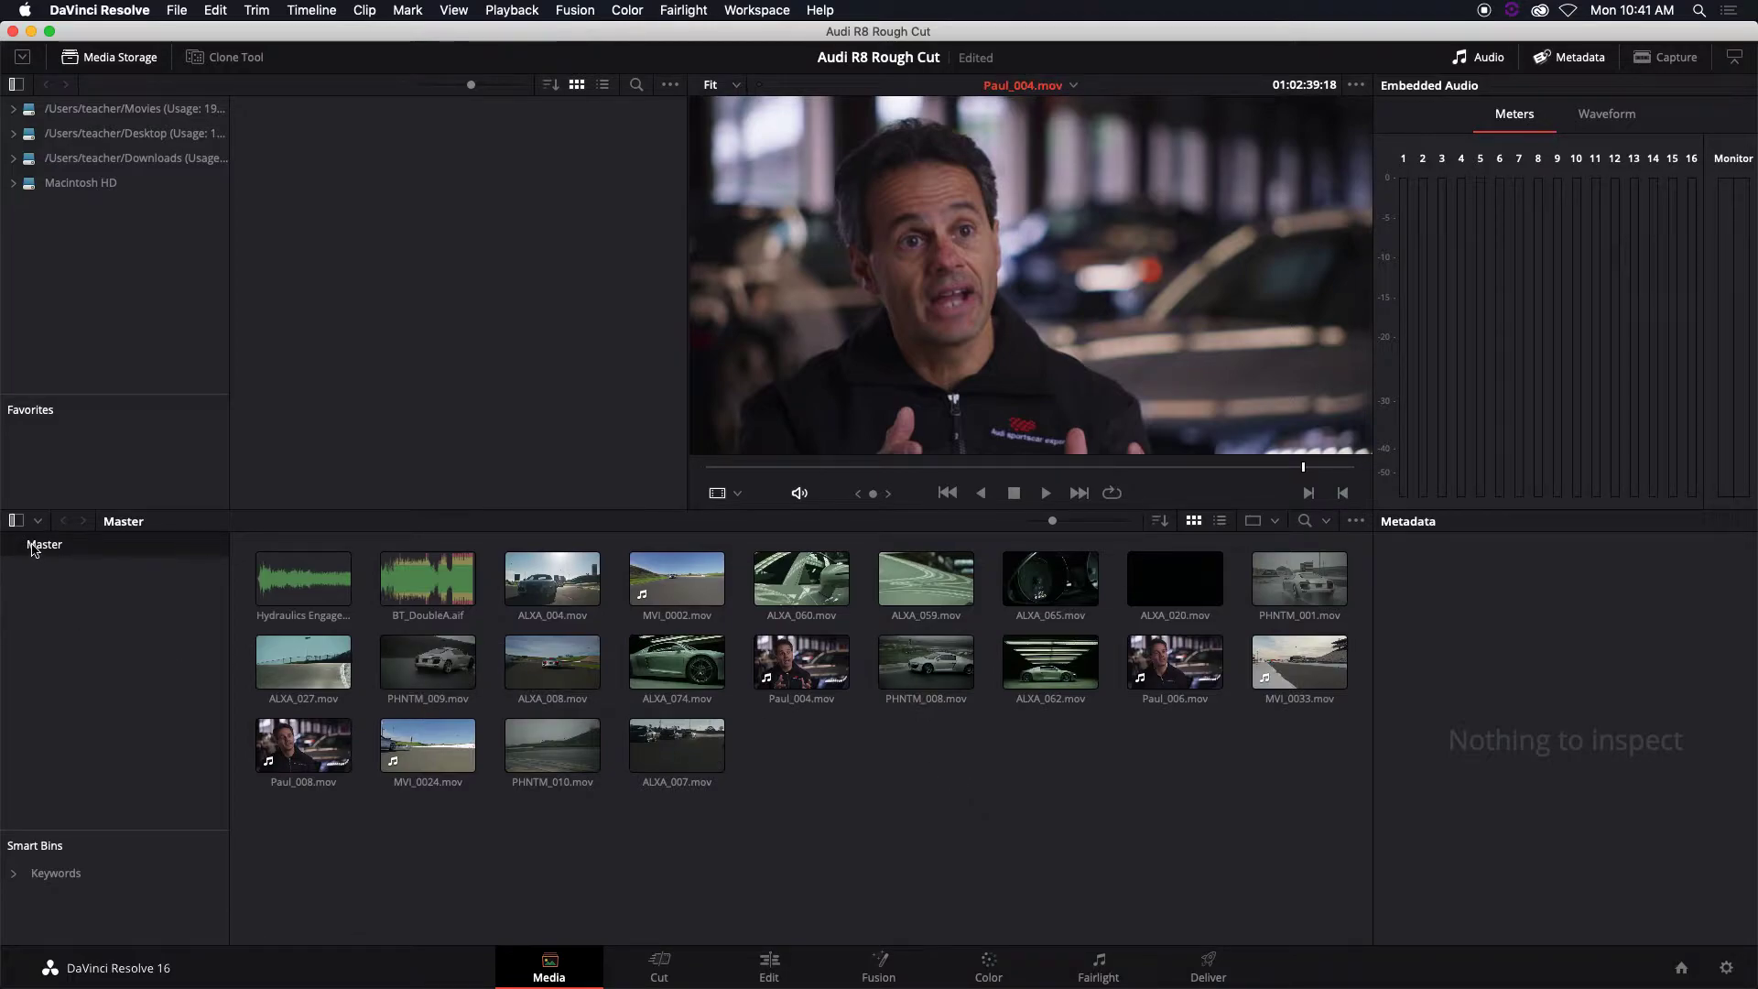
Step: Create a new bin named Audio under the Master bin
right_click(65, 594)
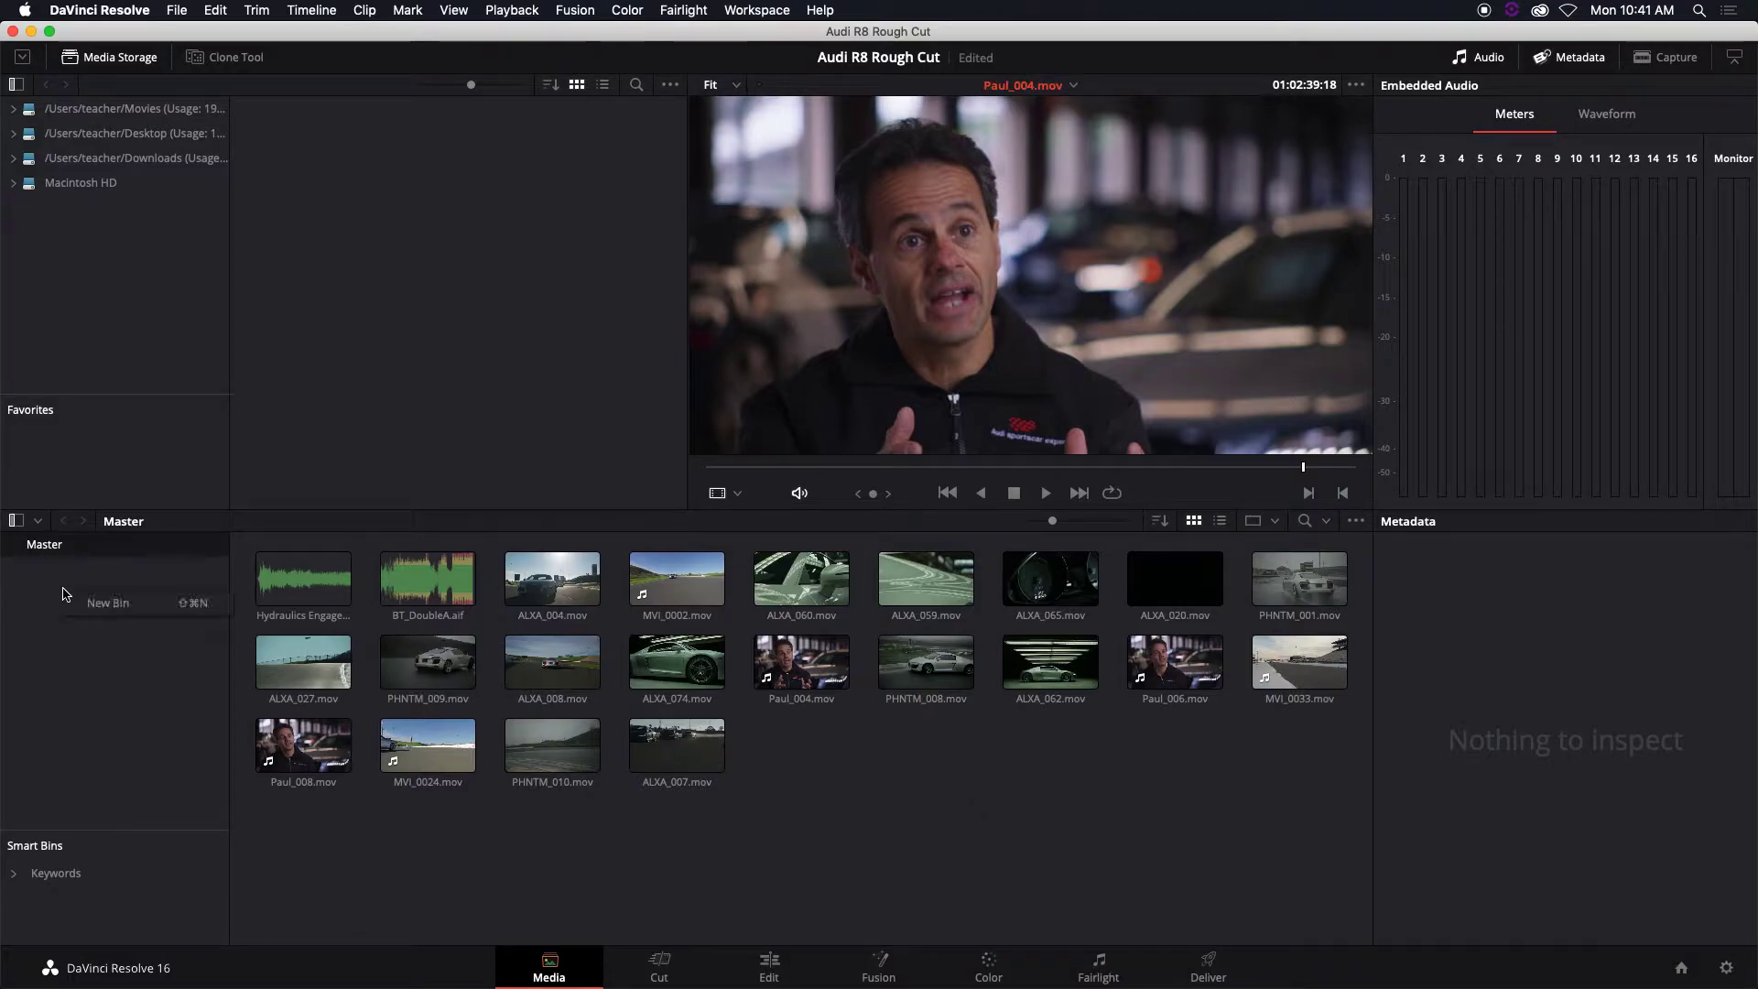
click(116, 602)
text(Audio)
key(Return)
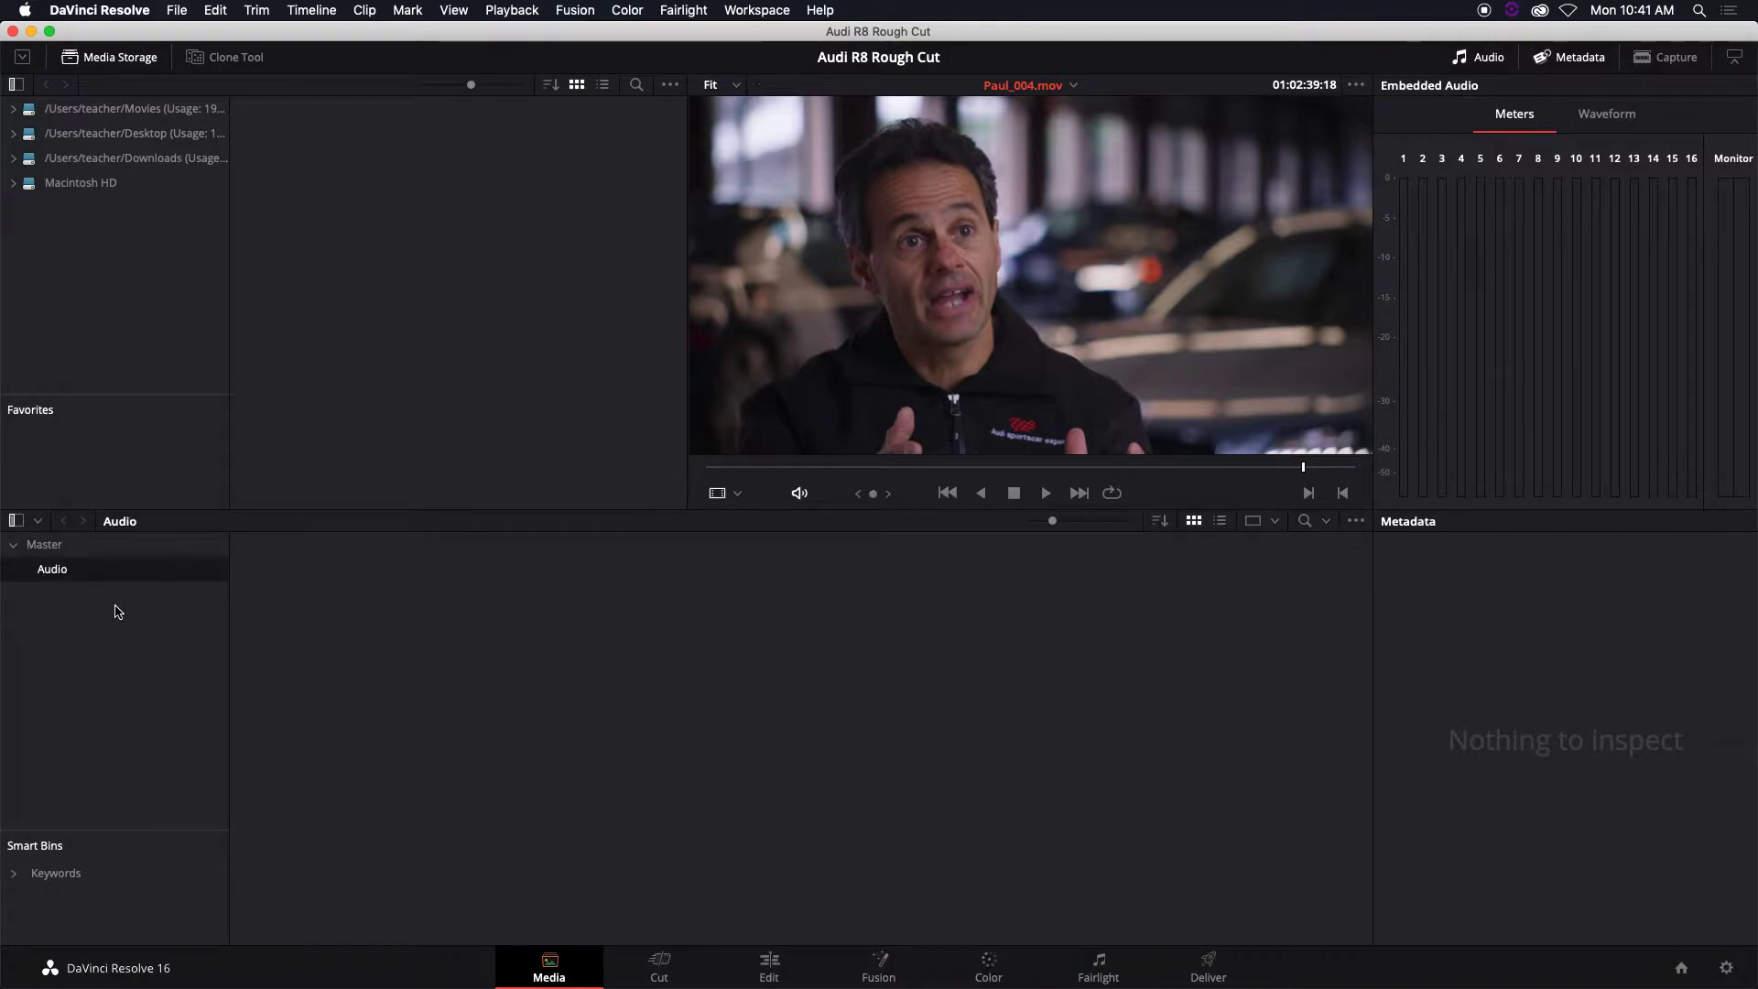
Step: Move the Hydraulics Engaged and BT_DoubleA.aif sound clips from the Master bin into the Audio bin
click(111, 549)
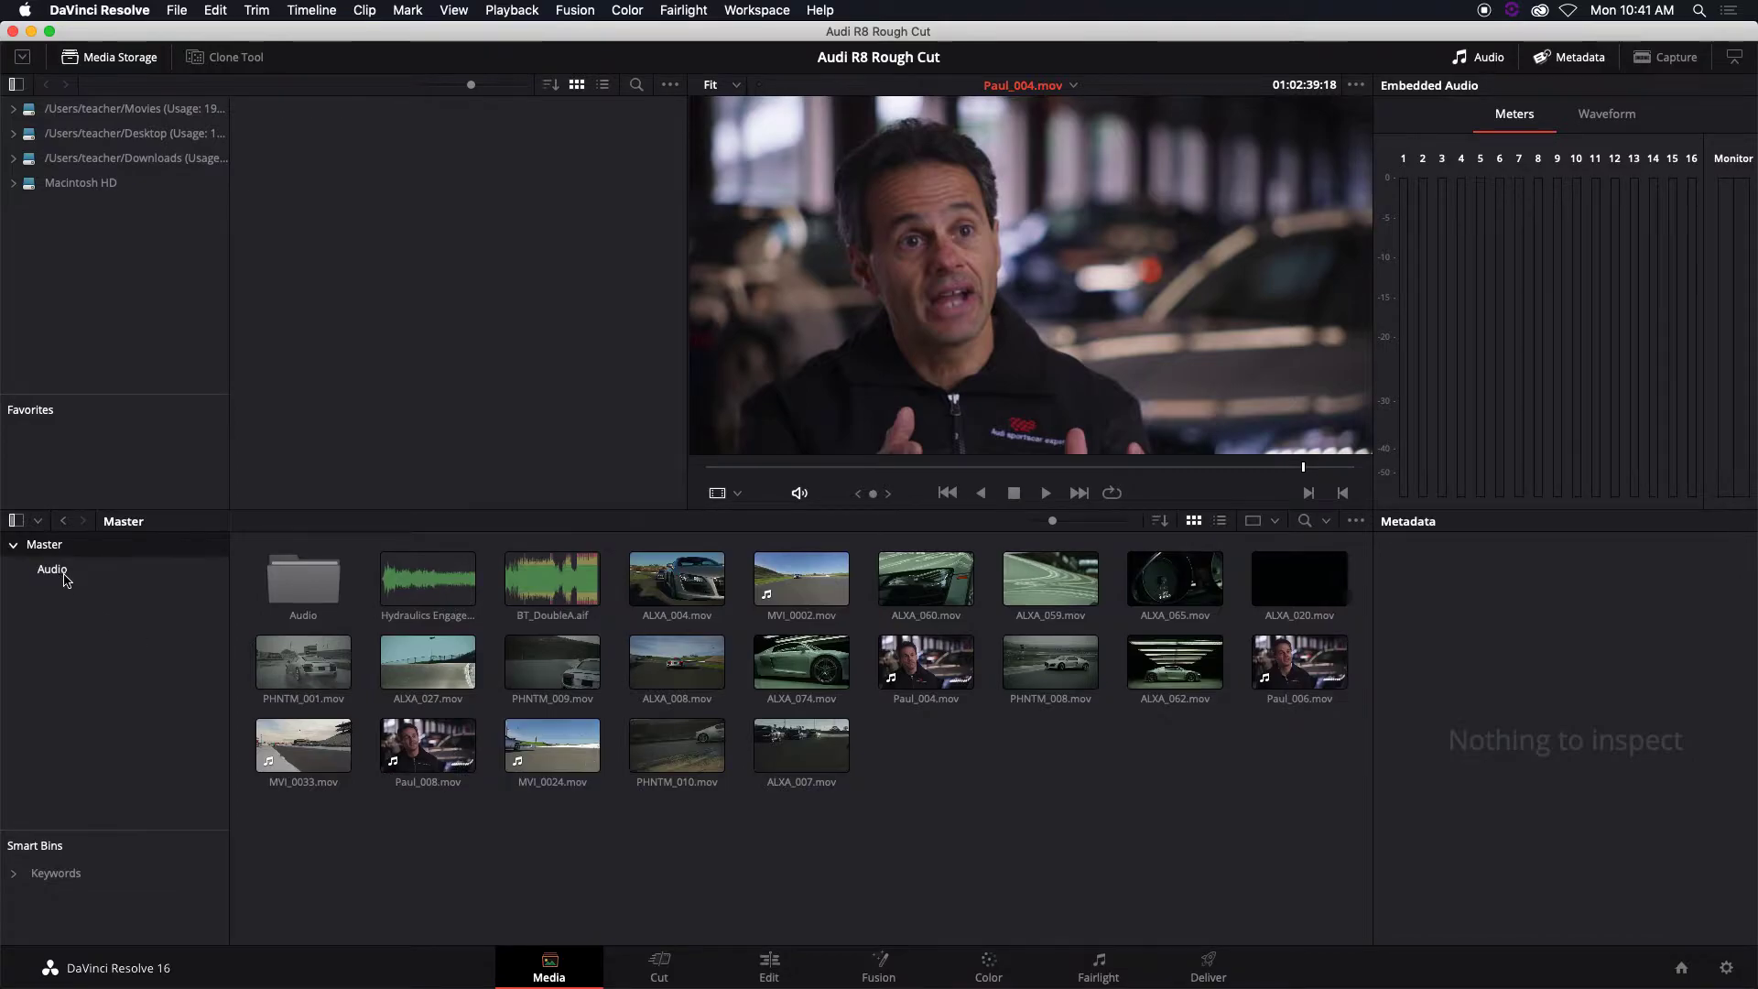
click(395, 589)
super+click(528, 590)
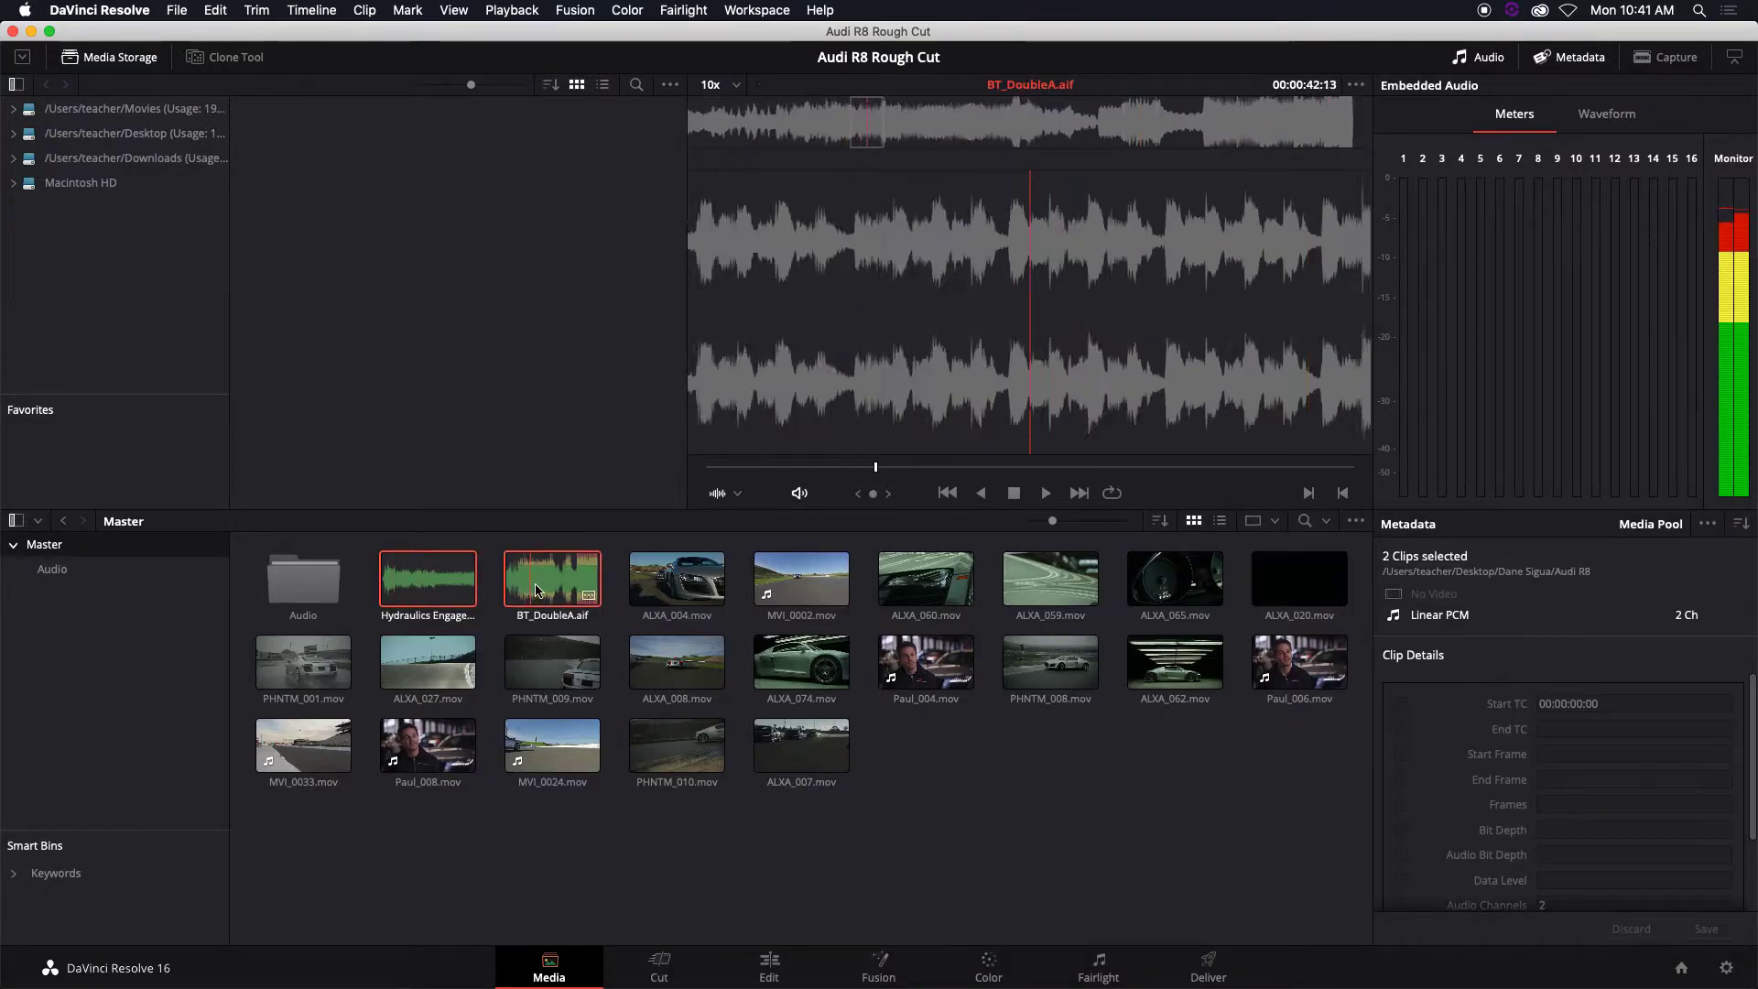
drag(469, 589, 320, 584)
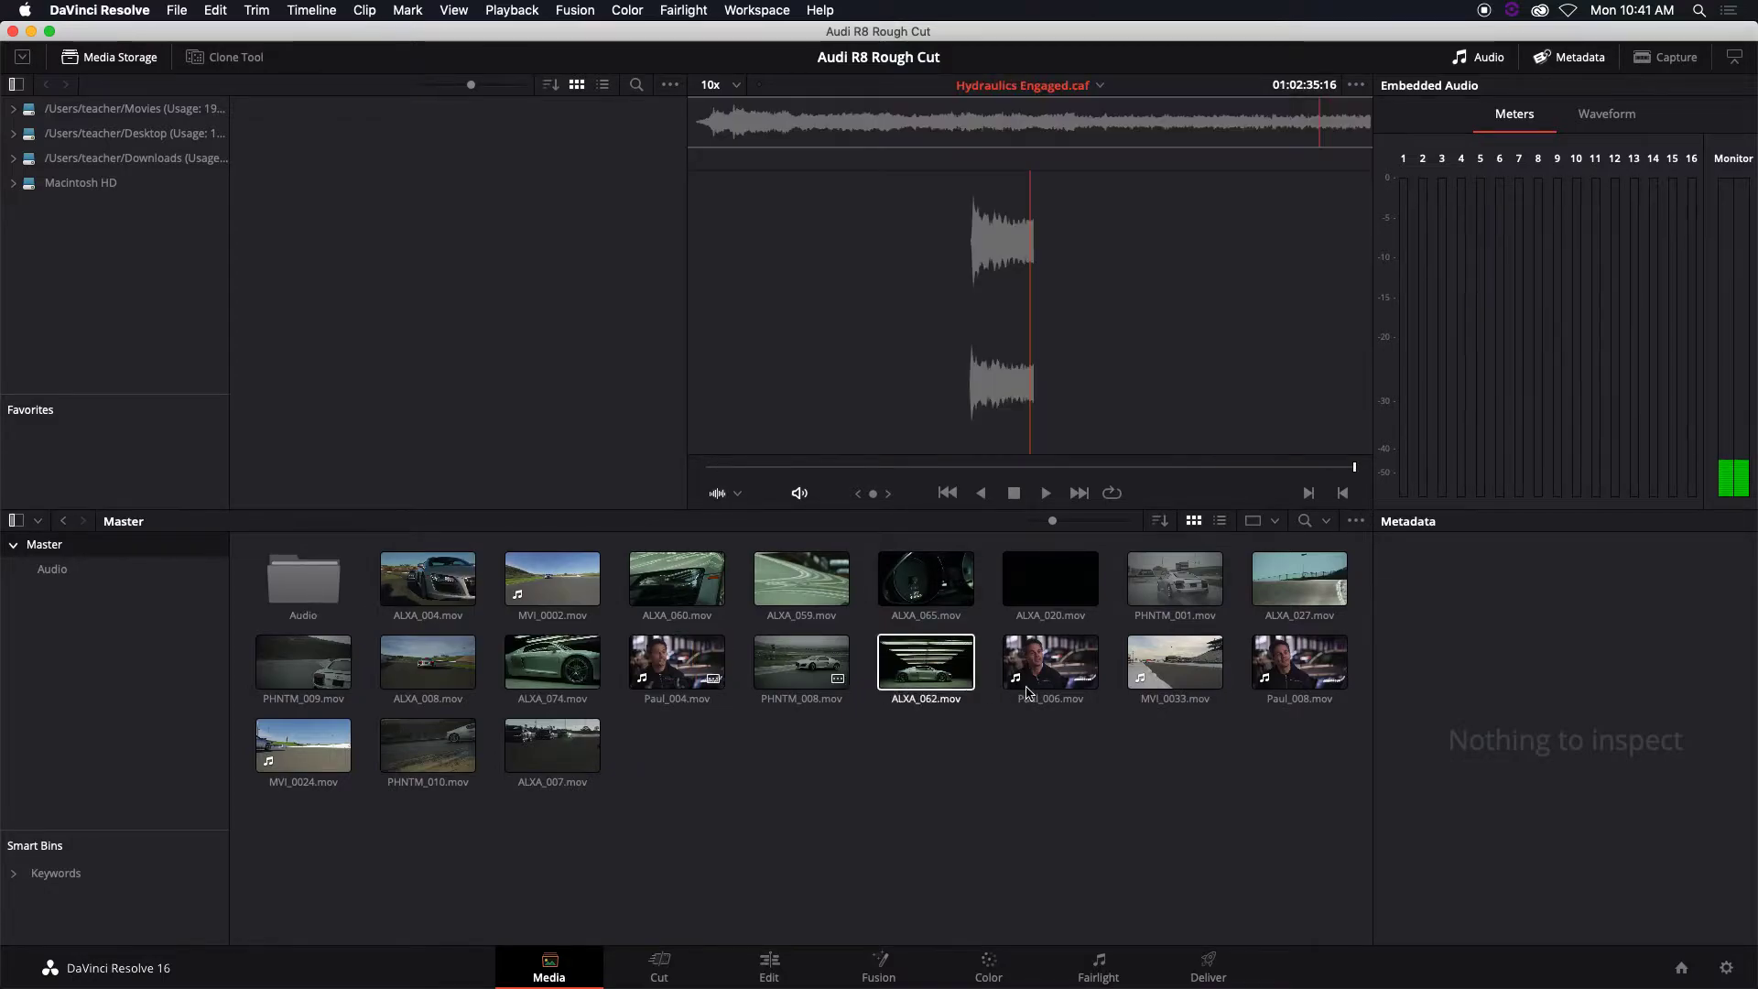
Step: Create a new bin named Talking Head under the Master bin
right_click(73, 631)
click(106, 640)
text(Talking Head)
key(Return)
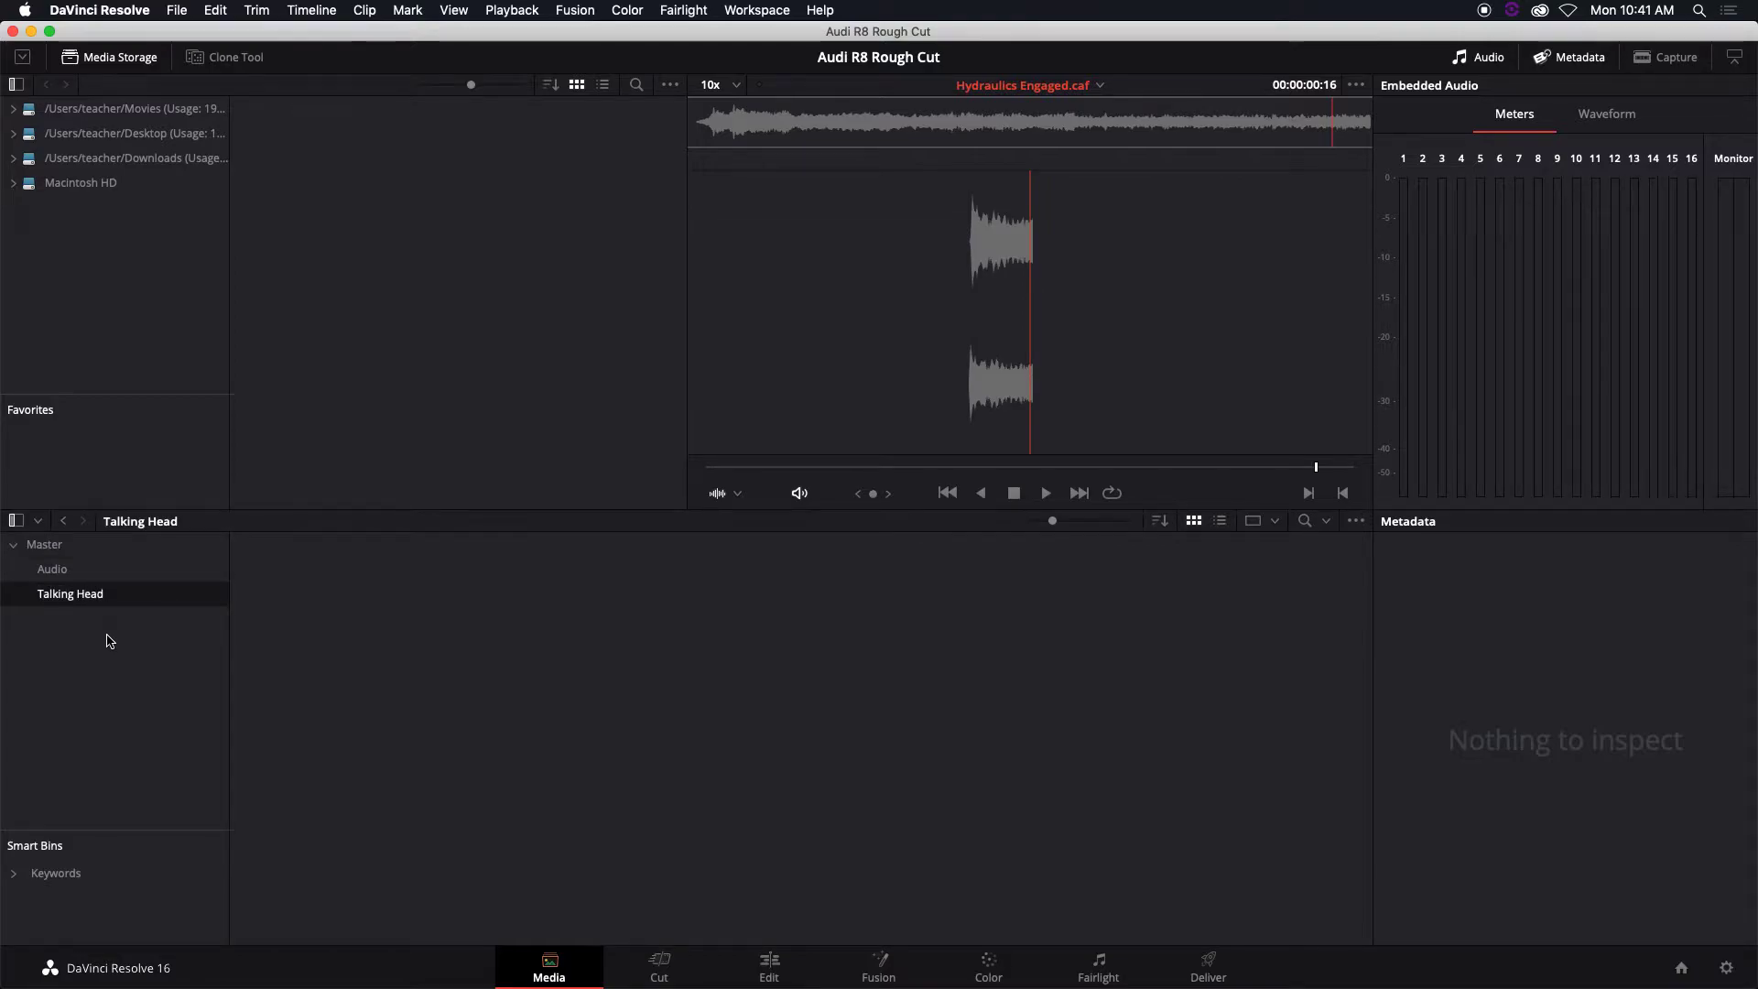
Step: Move the three interview clips numbered 008, 004 and 006 from the Master bin into the Talking Head bin
click(79, 545)
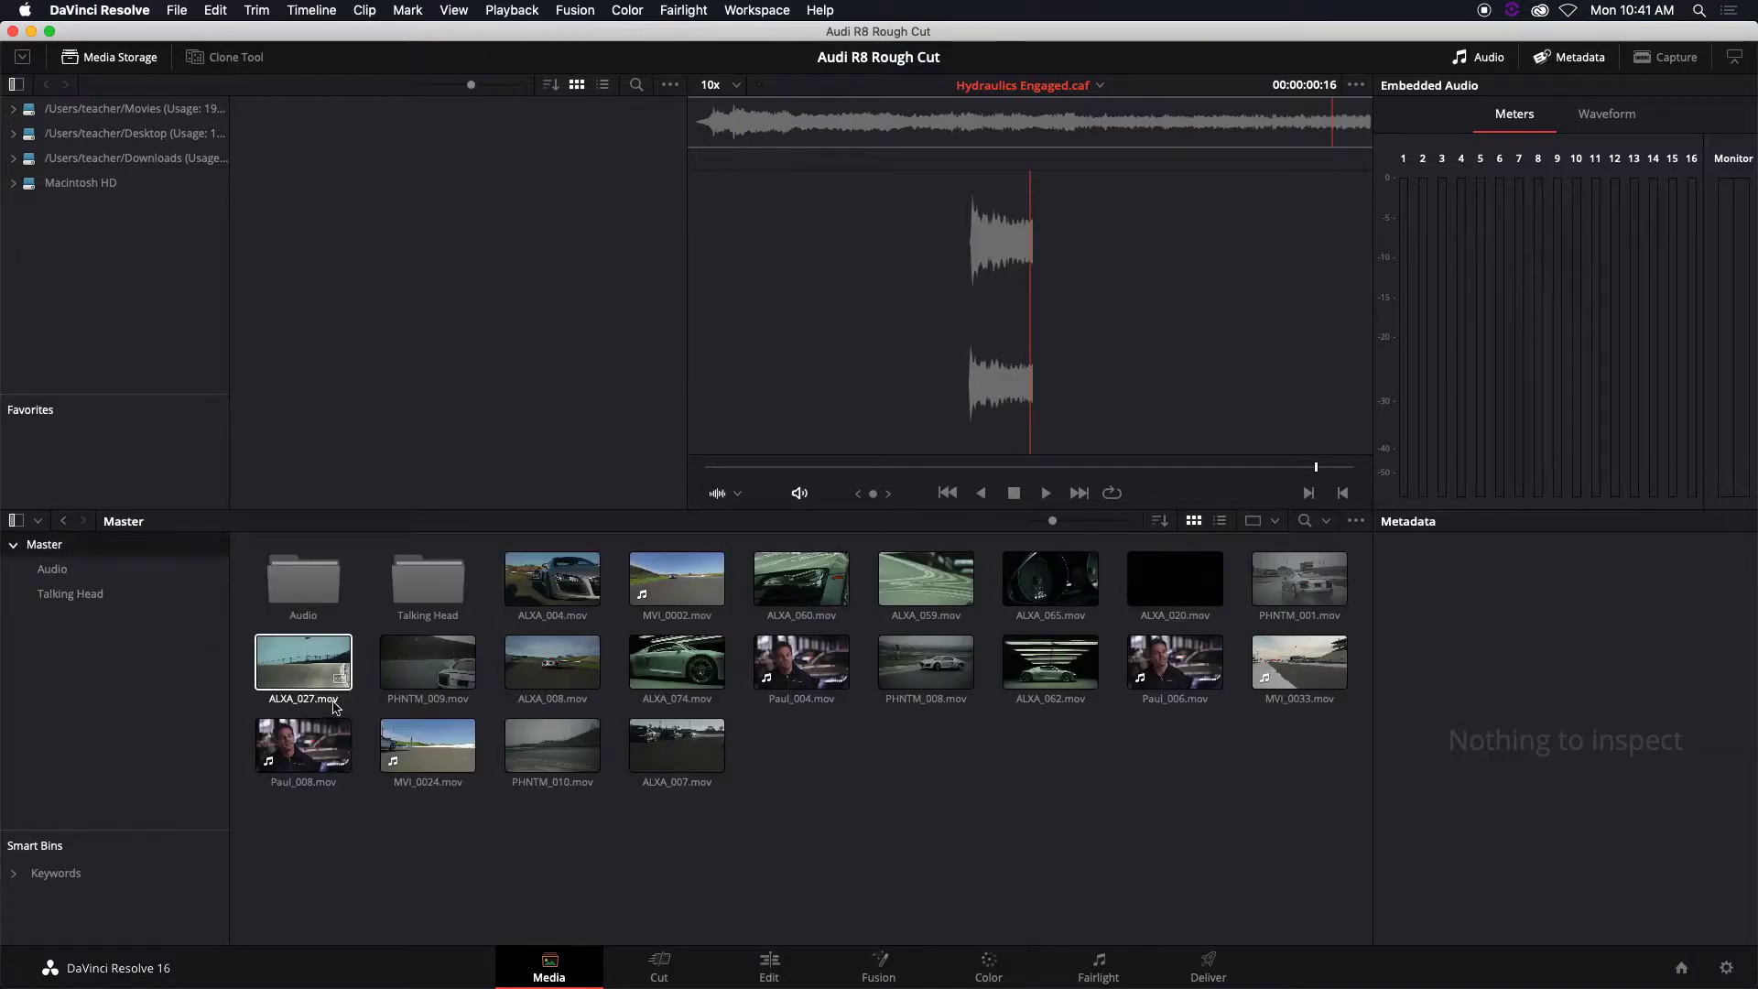
click(303, 746)
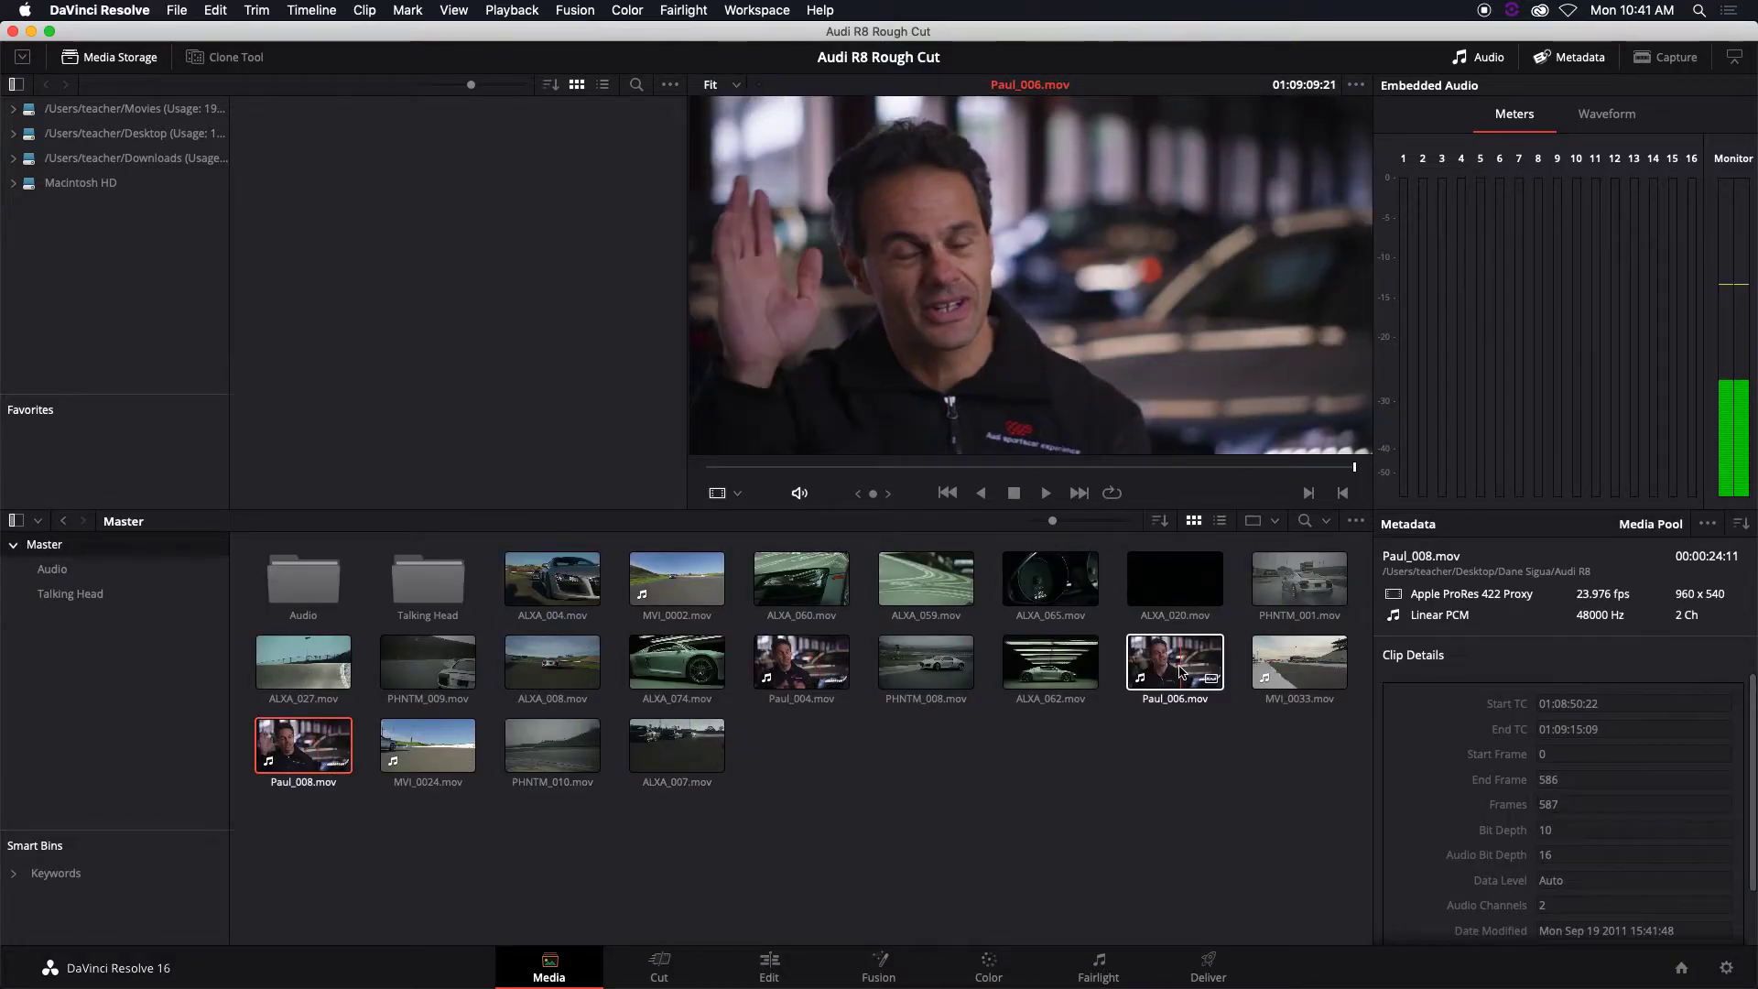
drag(307, 738, 428, 585)
drag(818, 666, 428, 584)
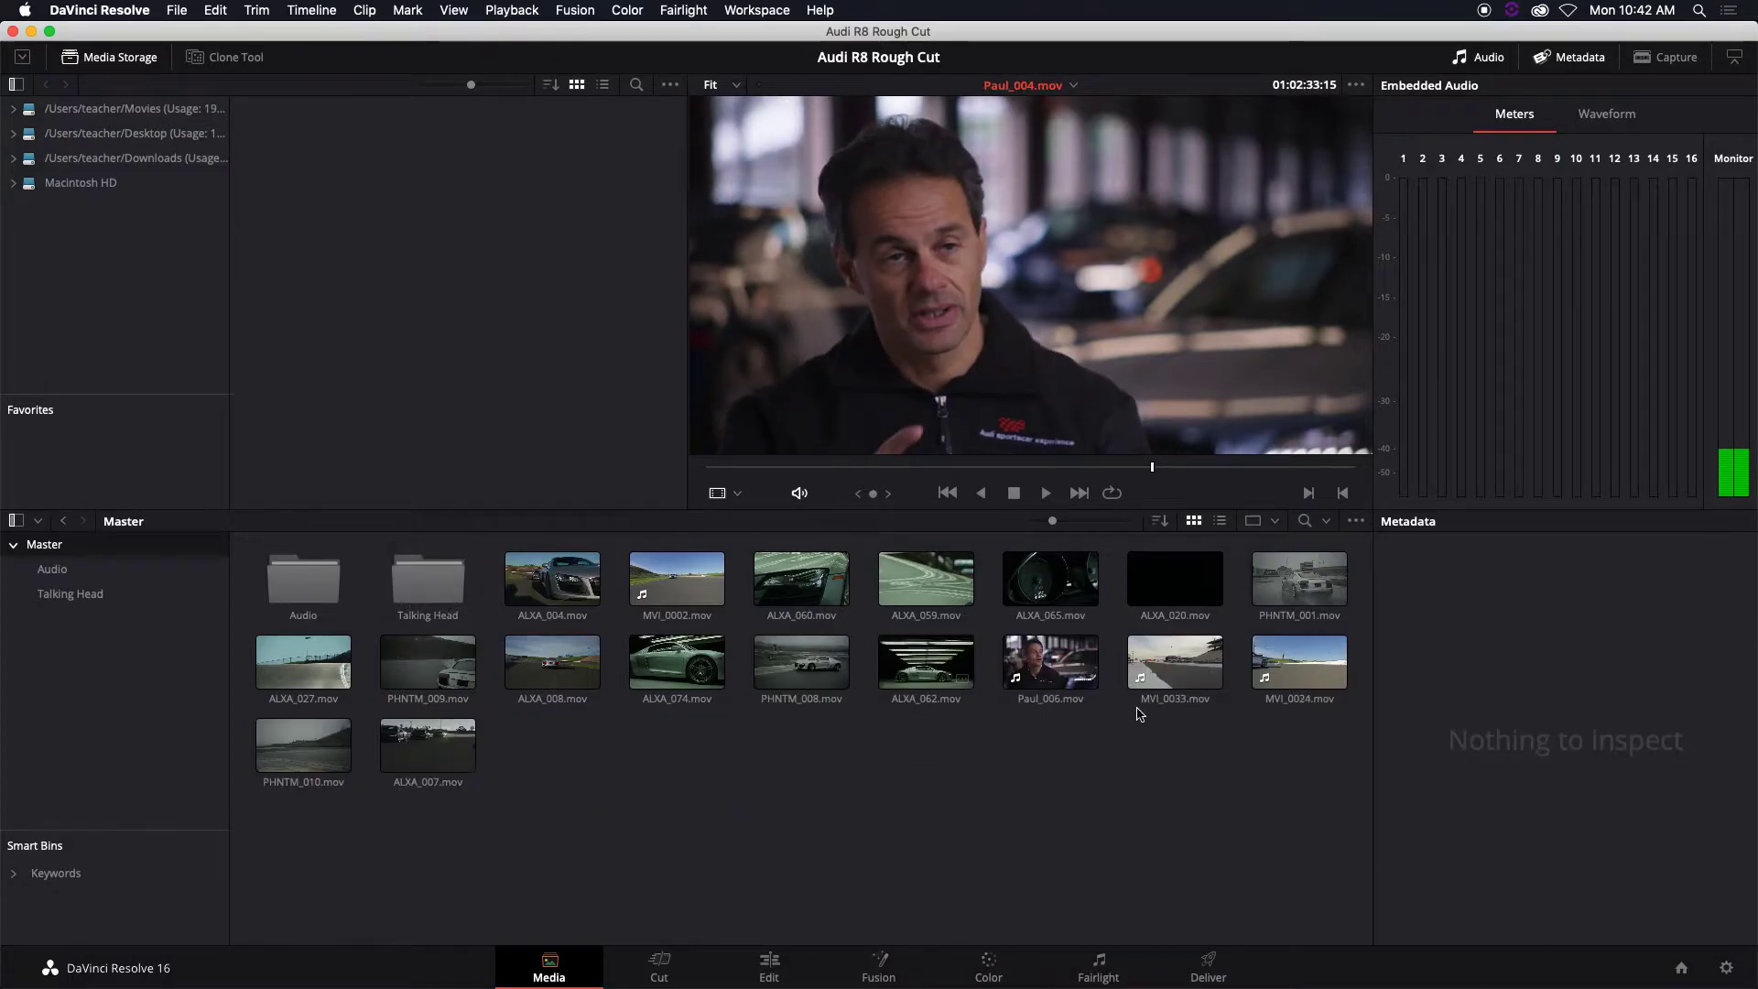
drag(1053, 663, 427, 585)
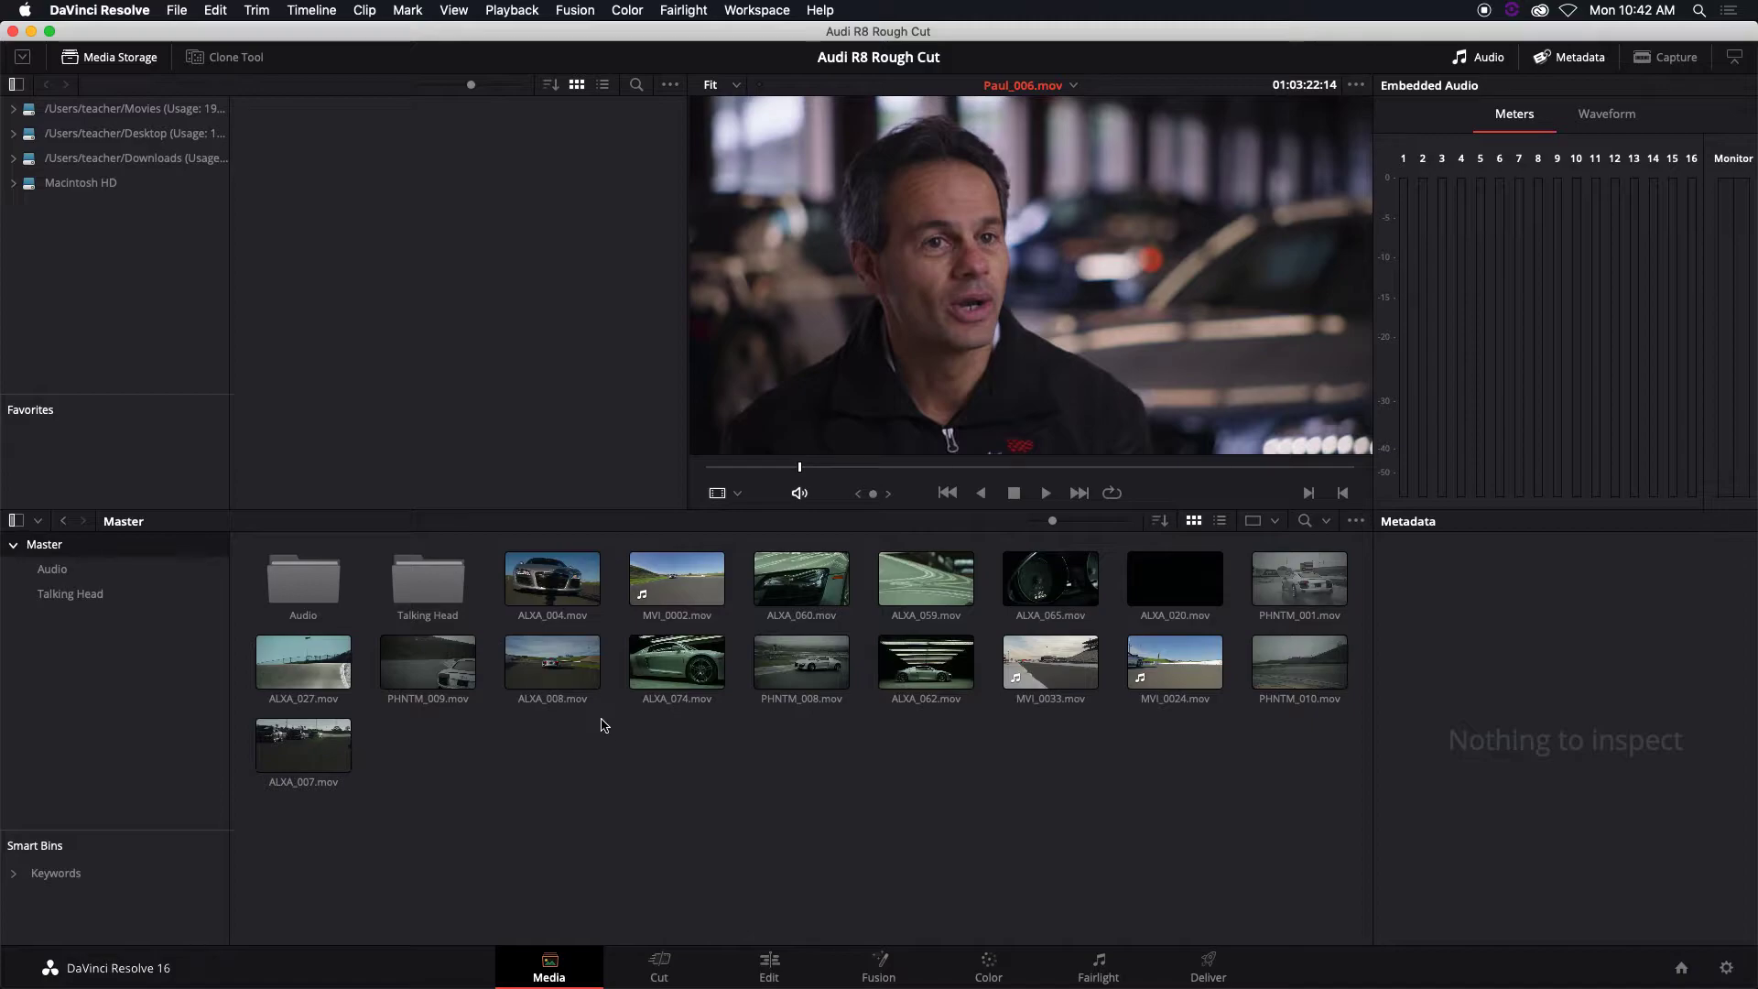
Step: Play and scrub through PHNTM_001.mov to examine the motion speed of the car footage
click(1280, 592)
key(space)
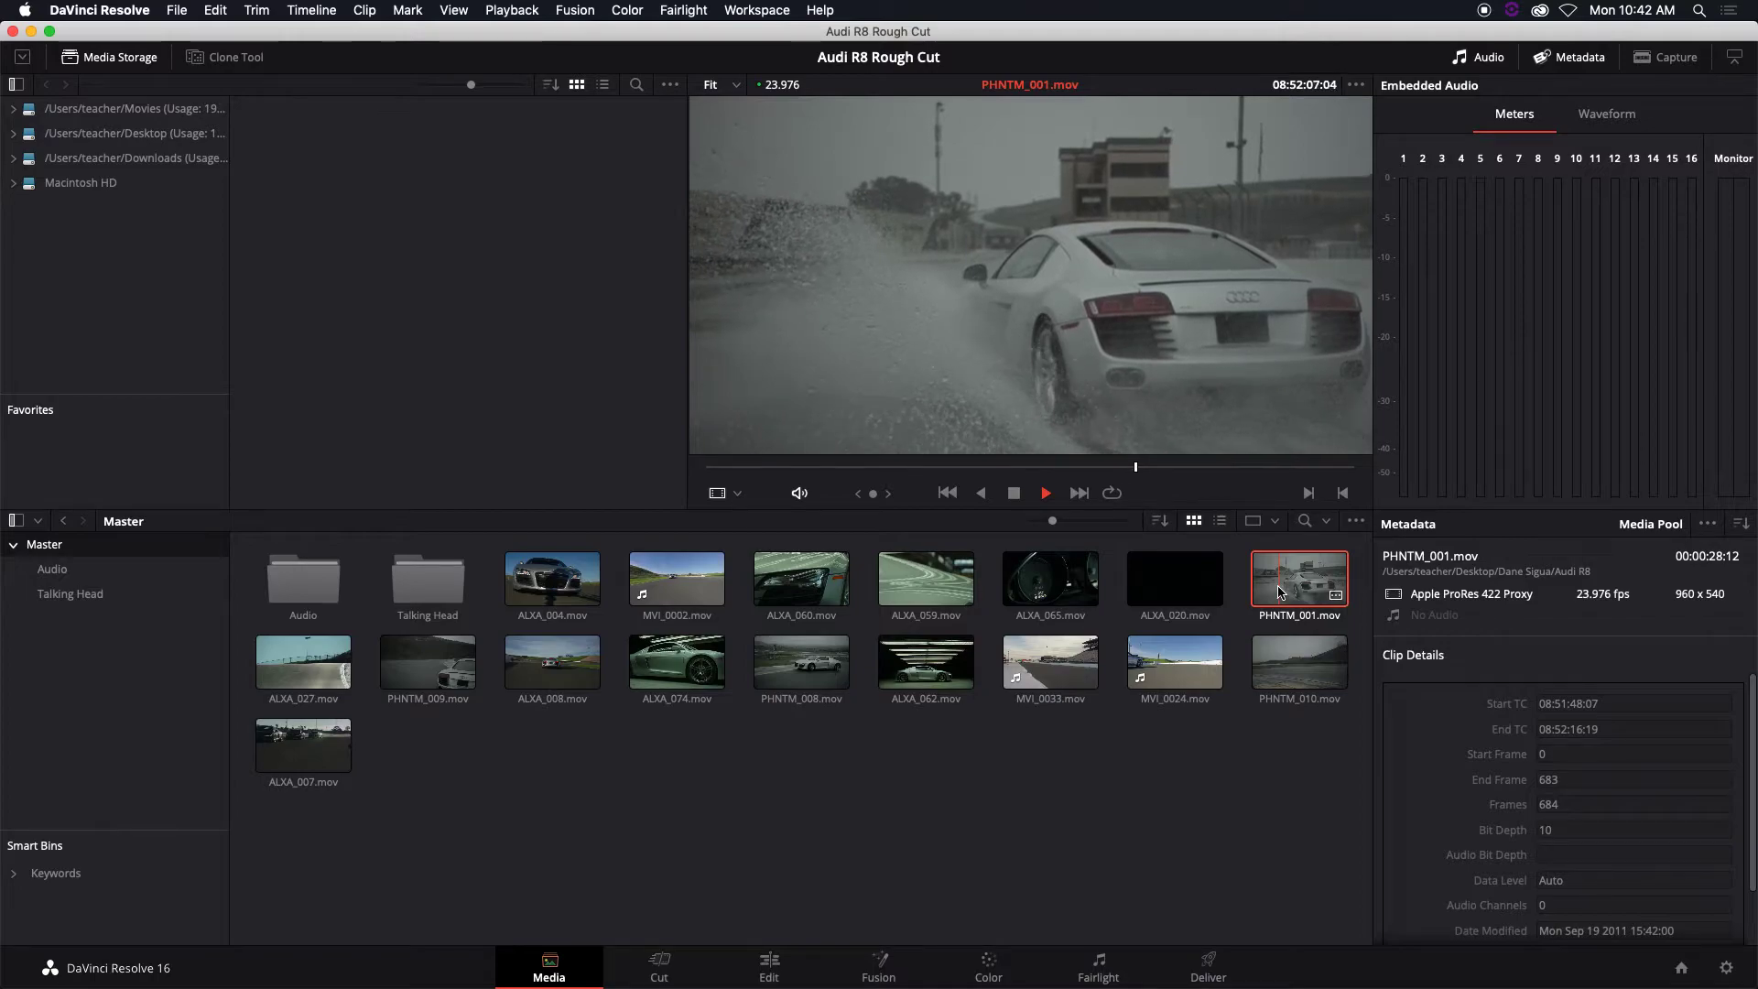
key(space)
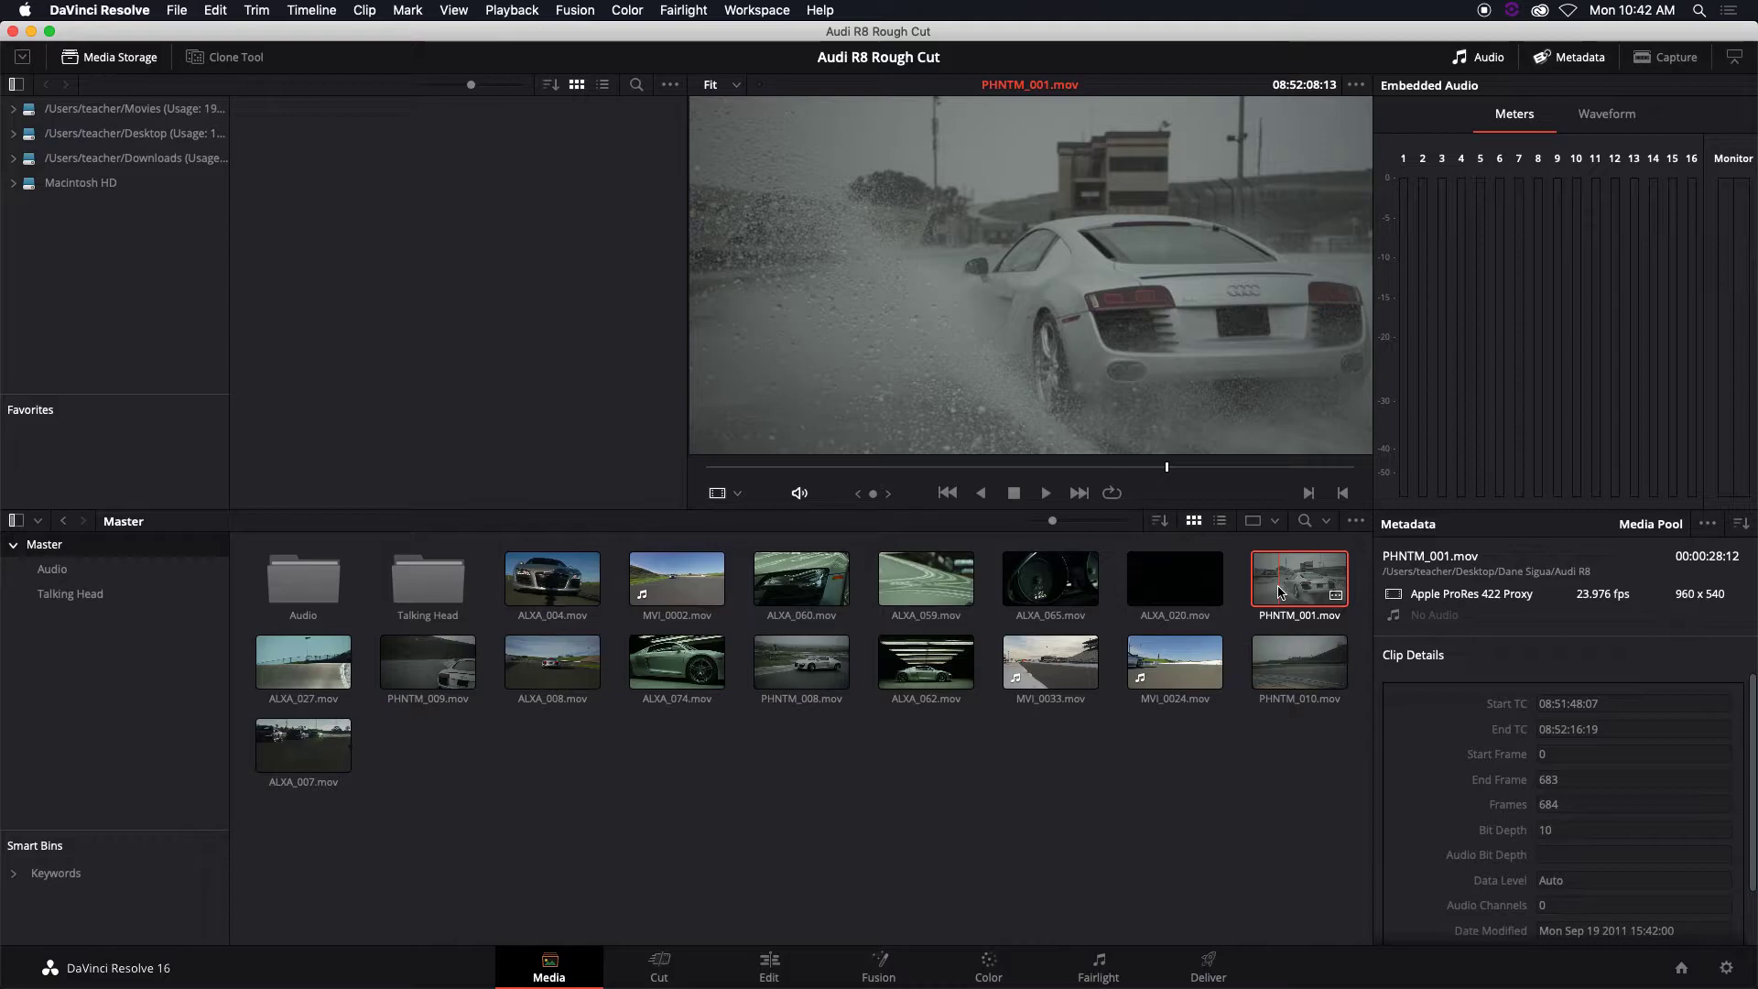
key(space)
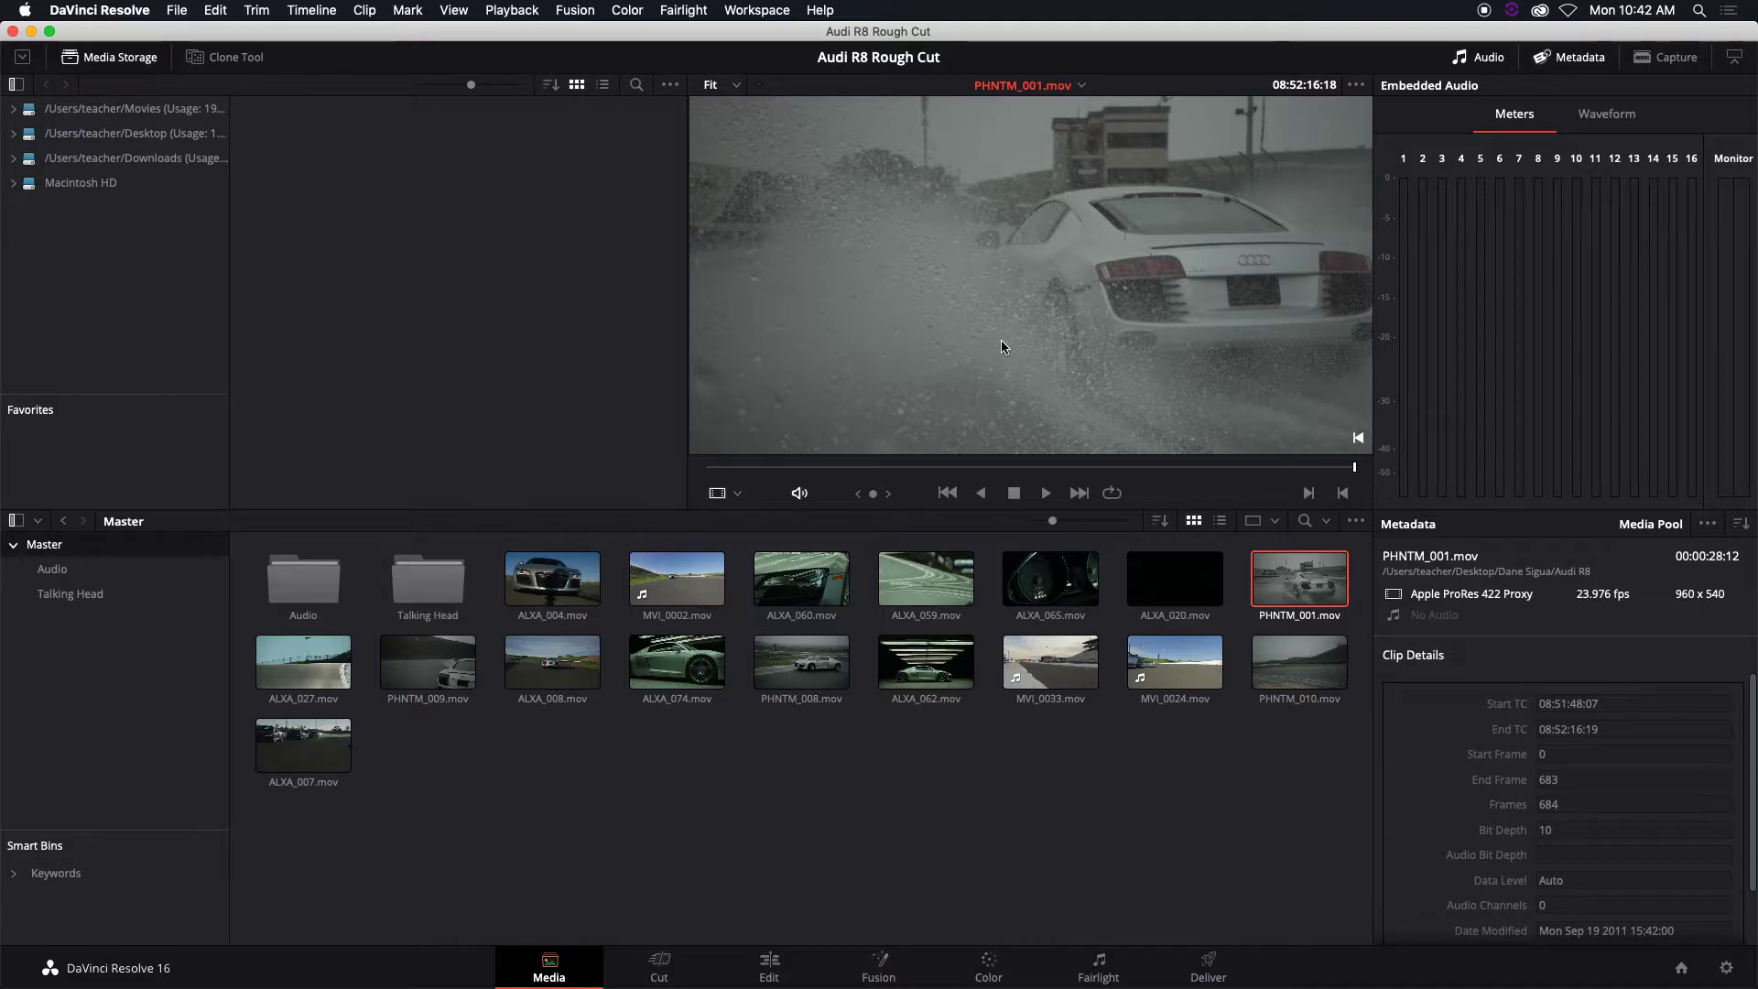
key(space)
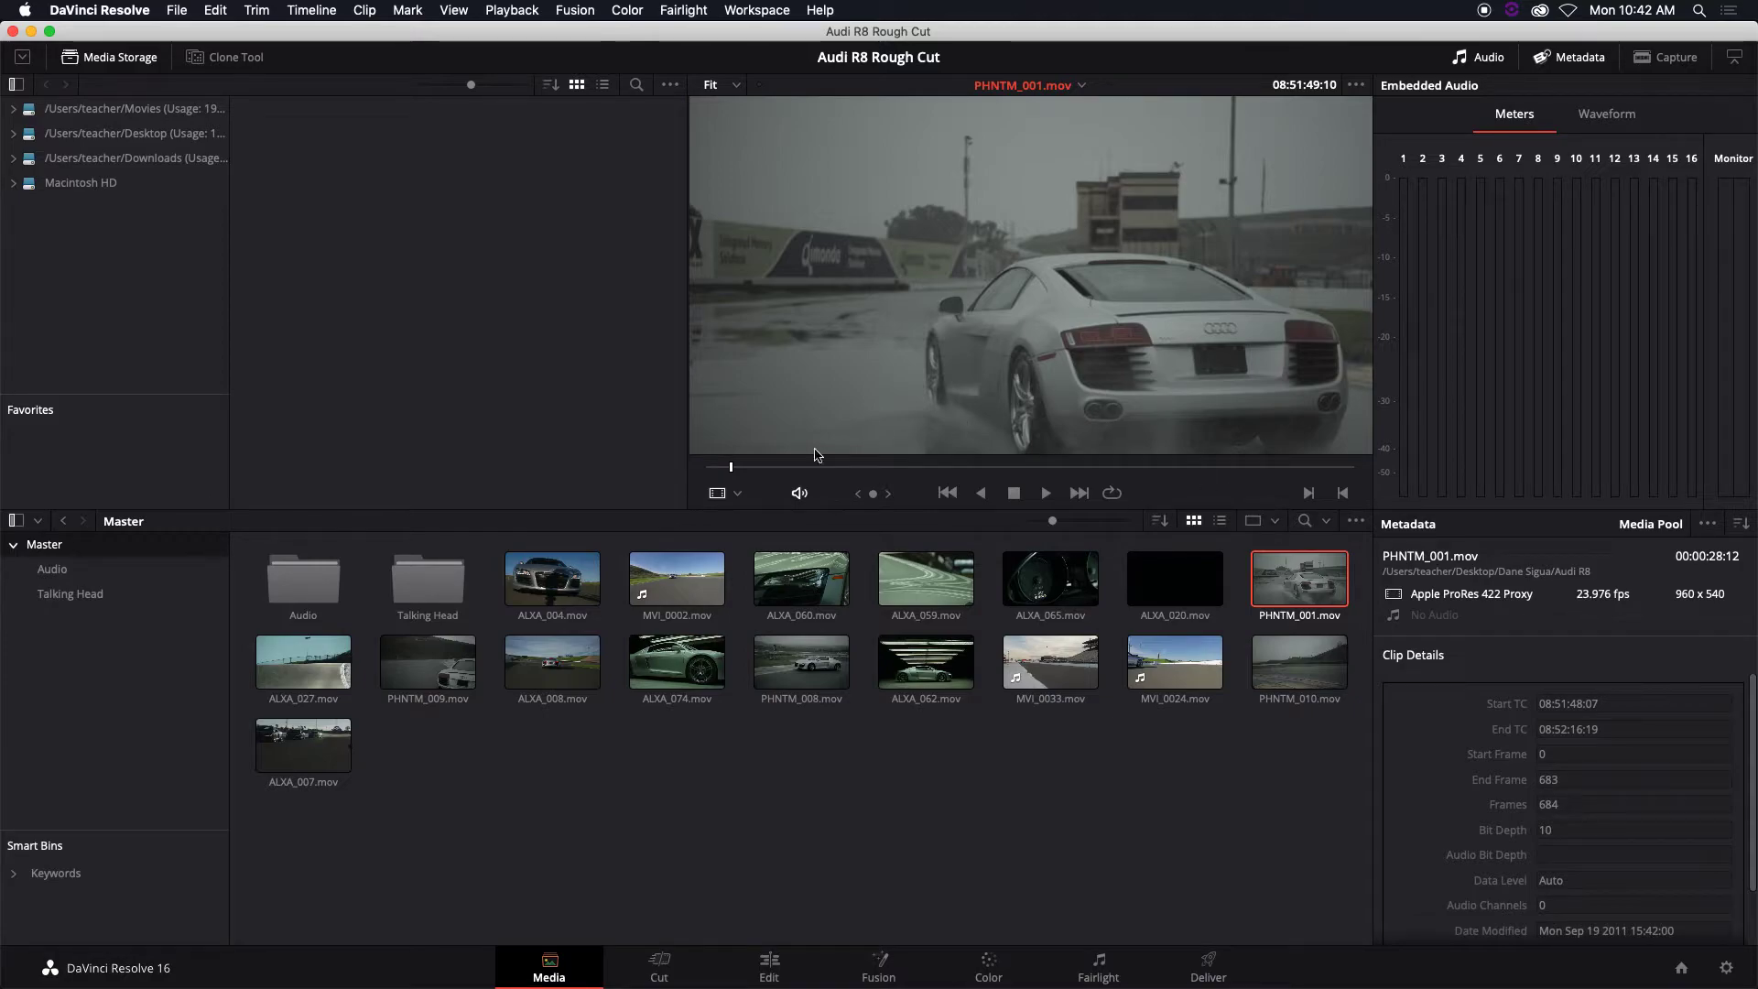
drag(733, 469, 914, 482)
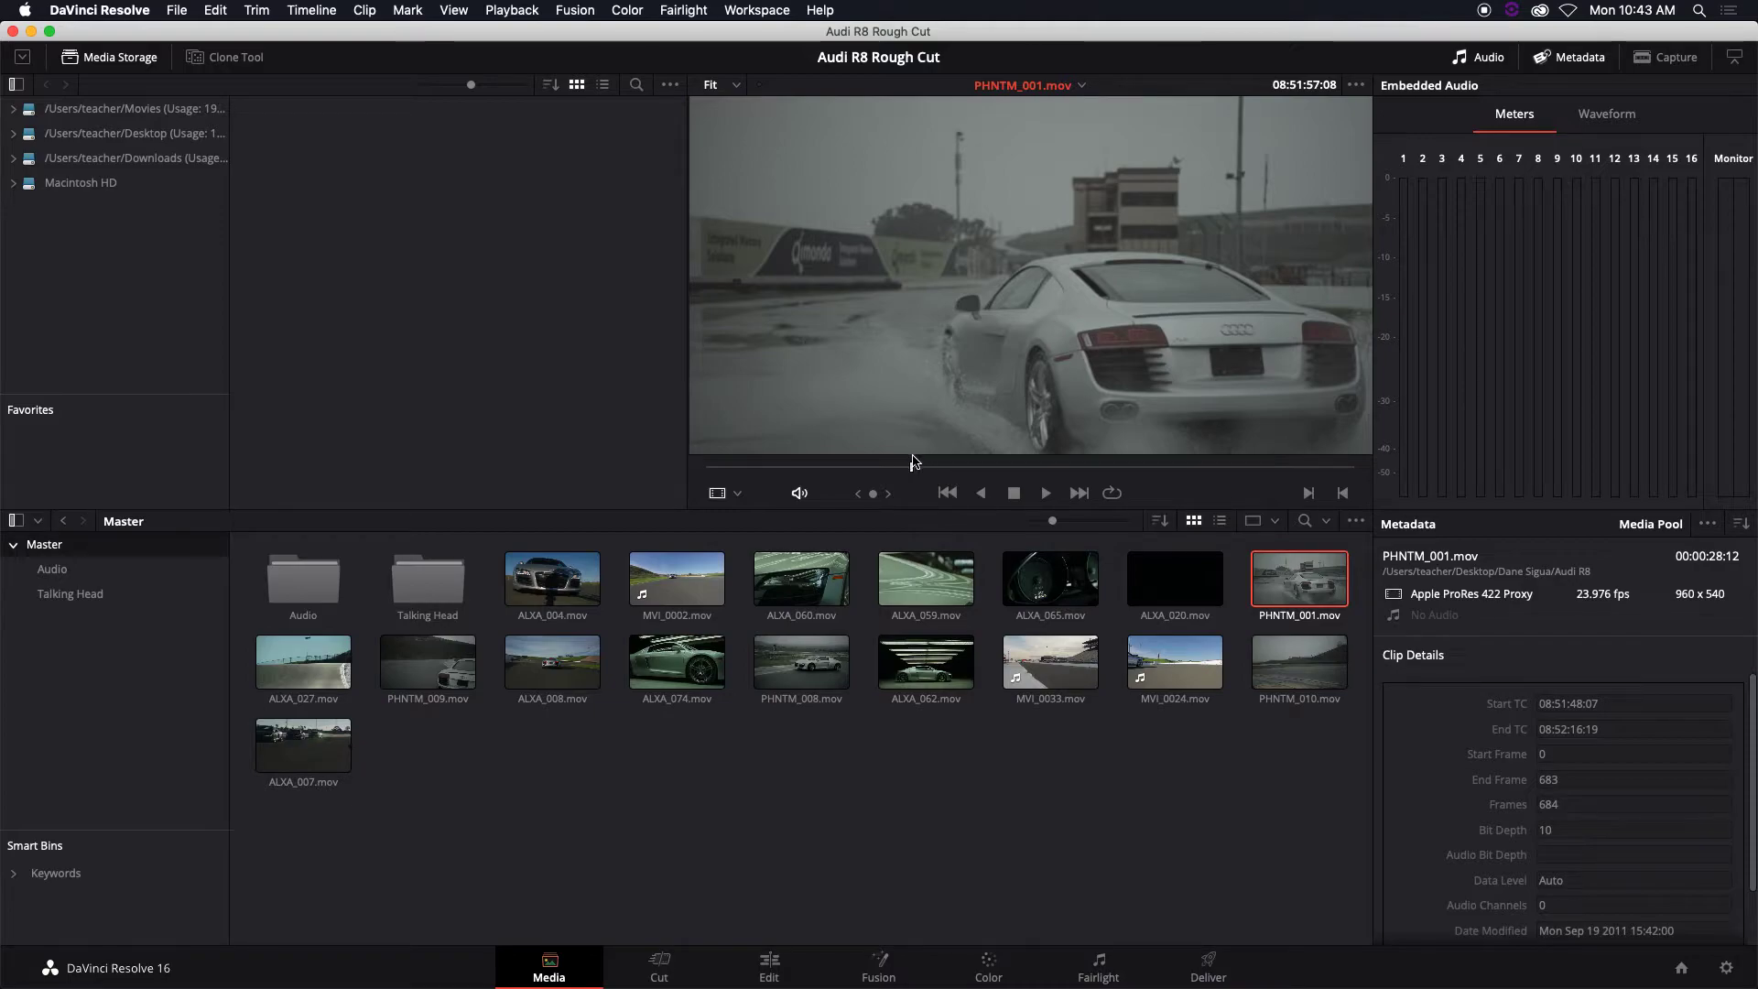
key(space)
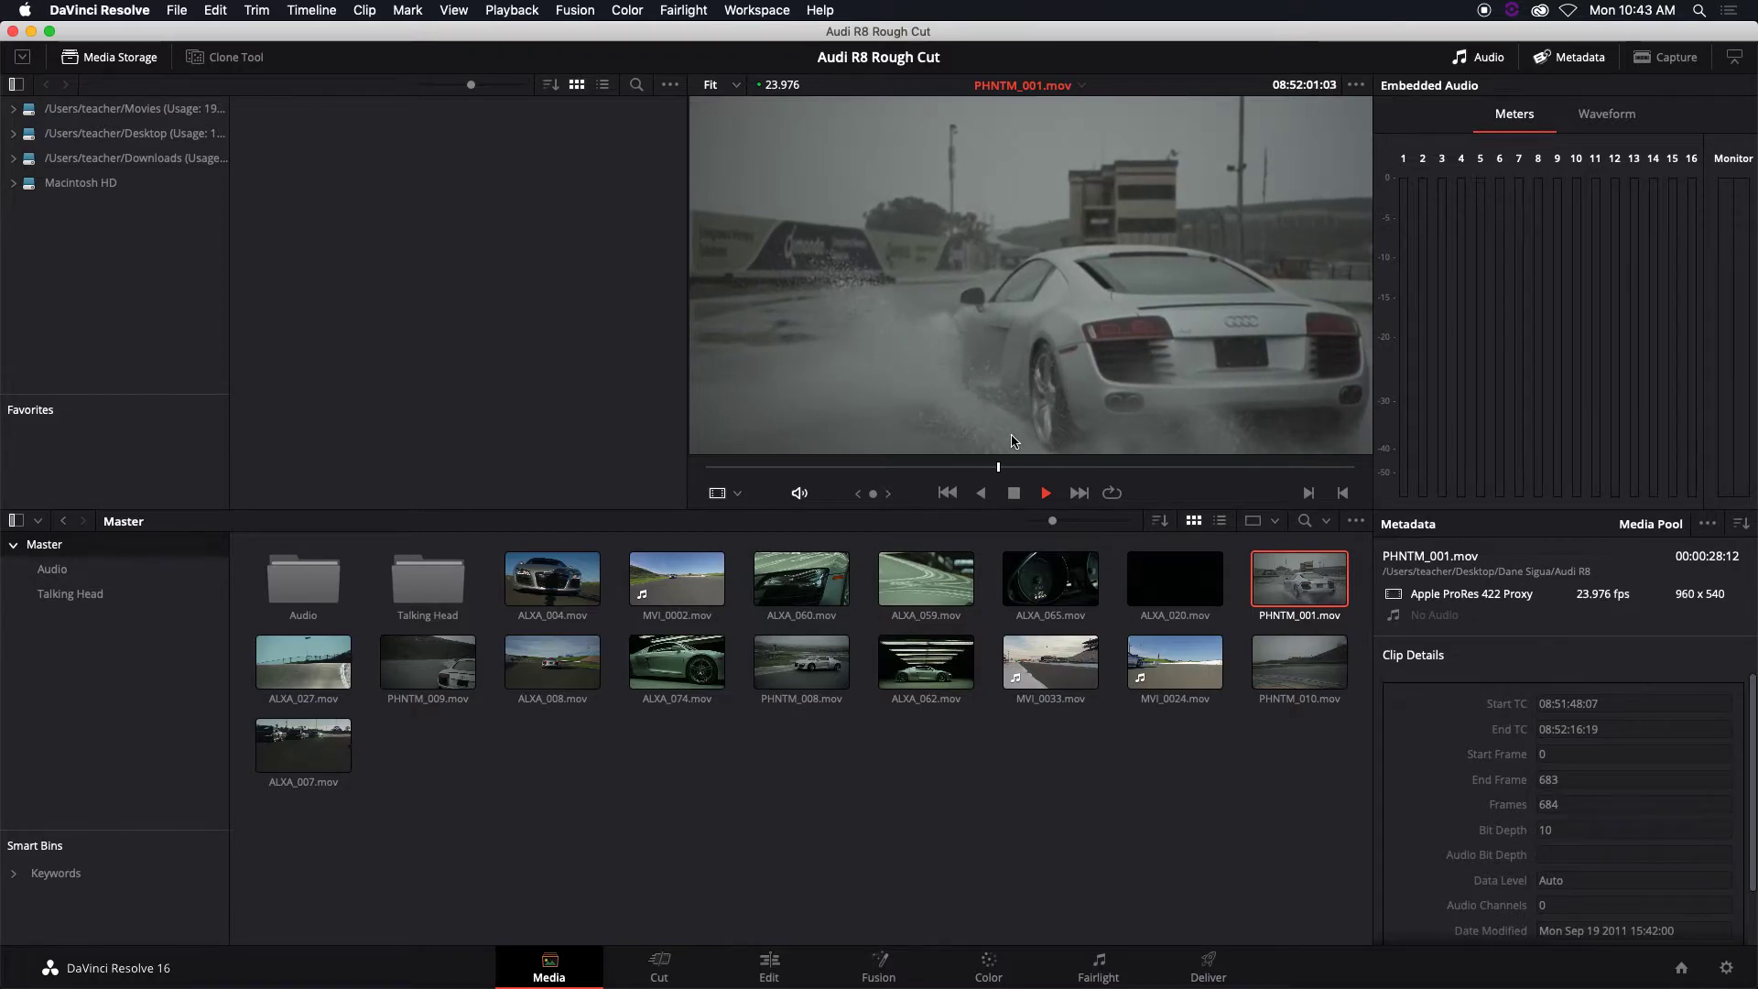
key(space)
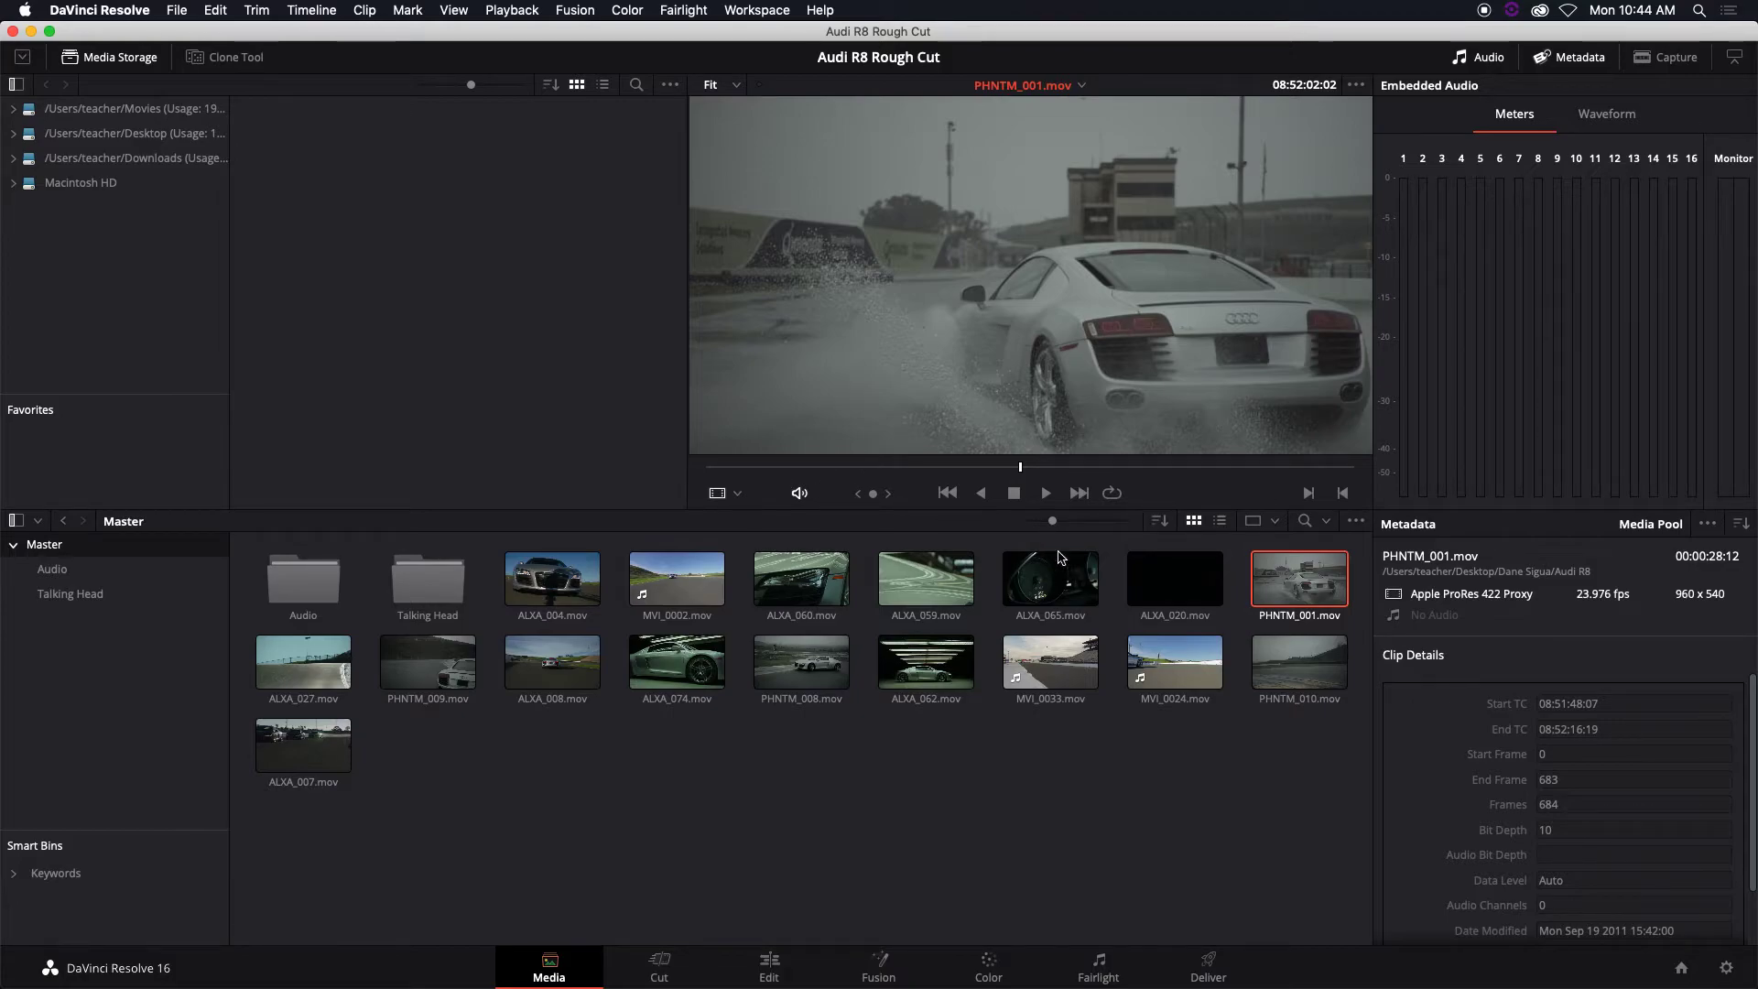
Step: Create a new bin named Slow Mo under the Master bin
right_click(66, 637)
click(97, 648)
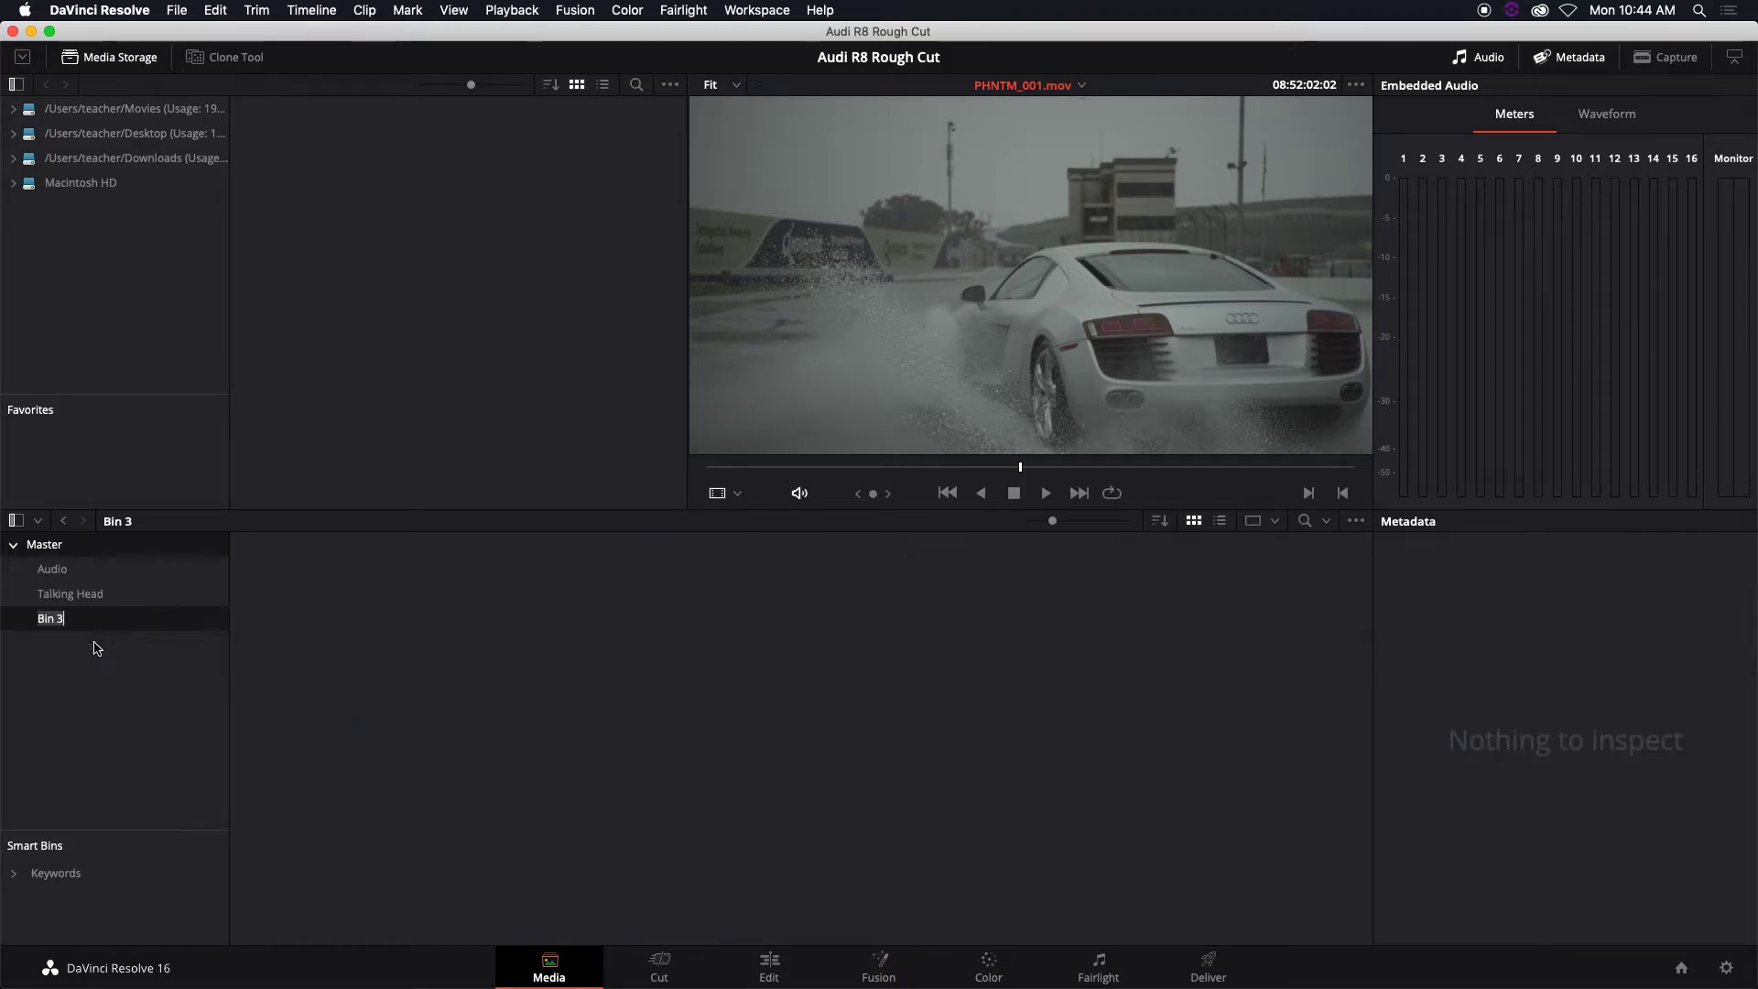
text(Slow Mo)
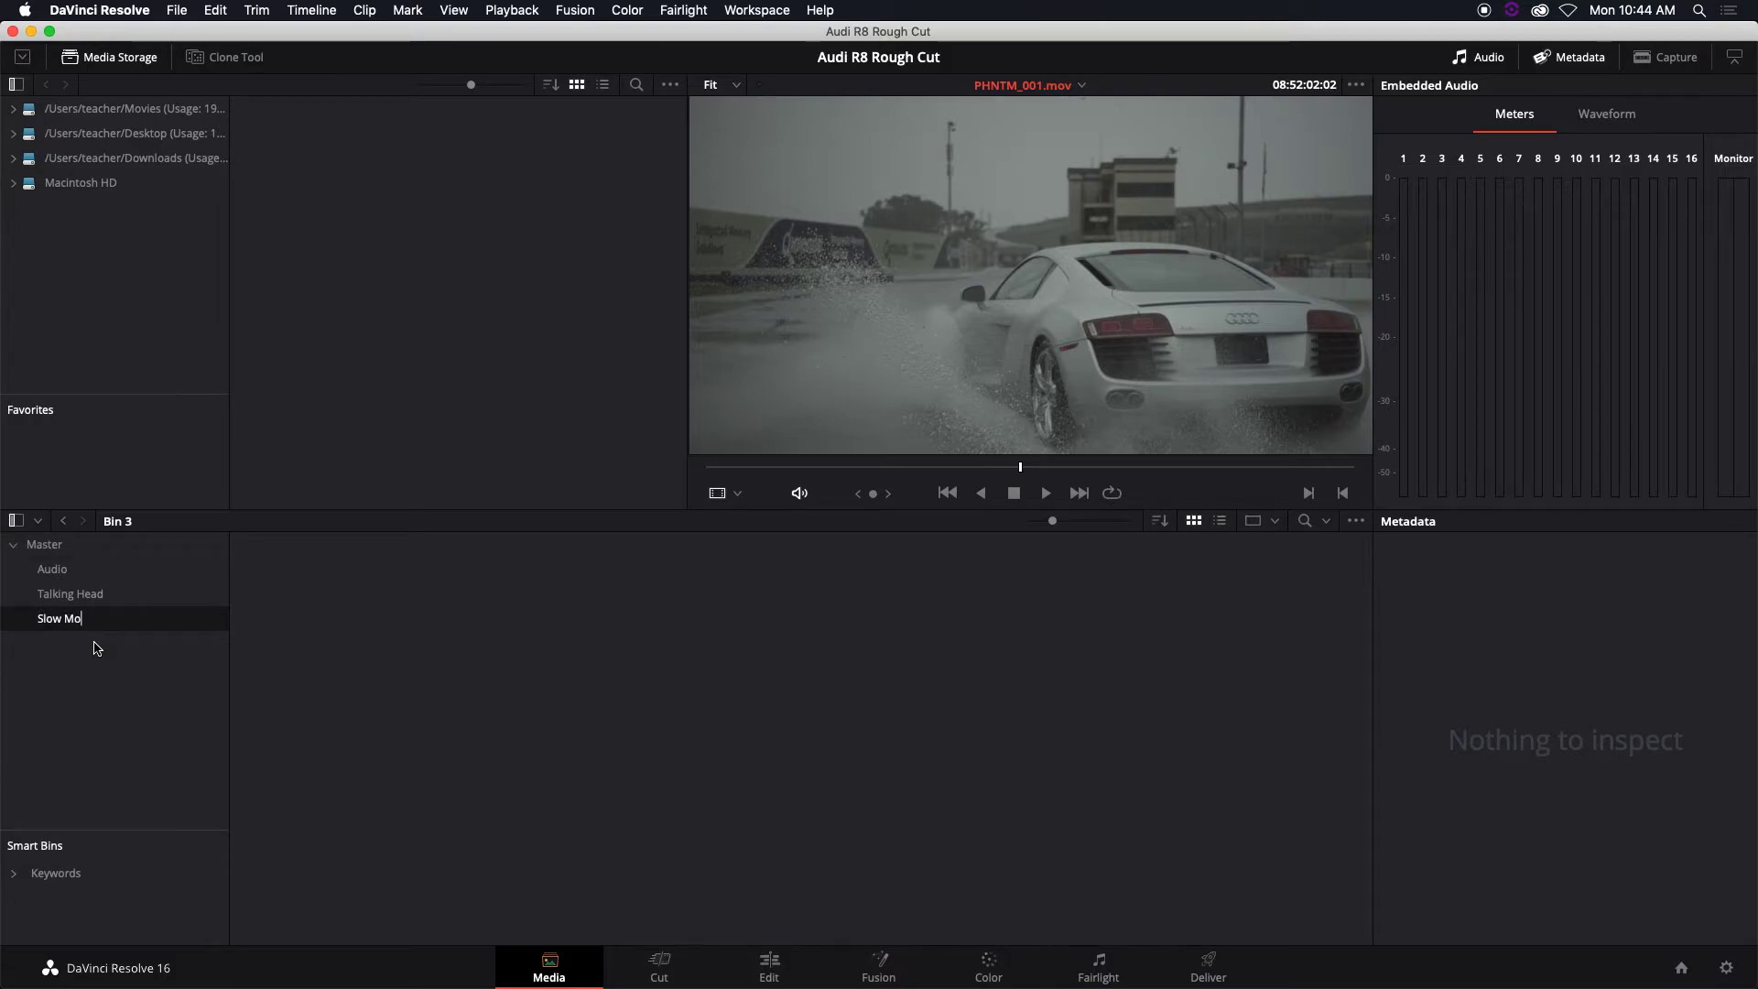
Step: Move the PHNTM_001, PHNTM_009, PHNTM_008 and PHNTM_010 clips from the Master bin into the Slow Mo bin
click(88, 543)
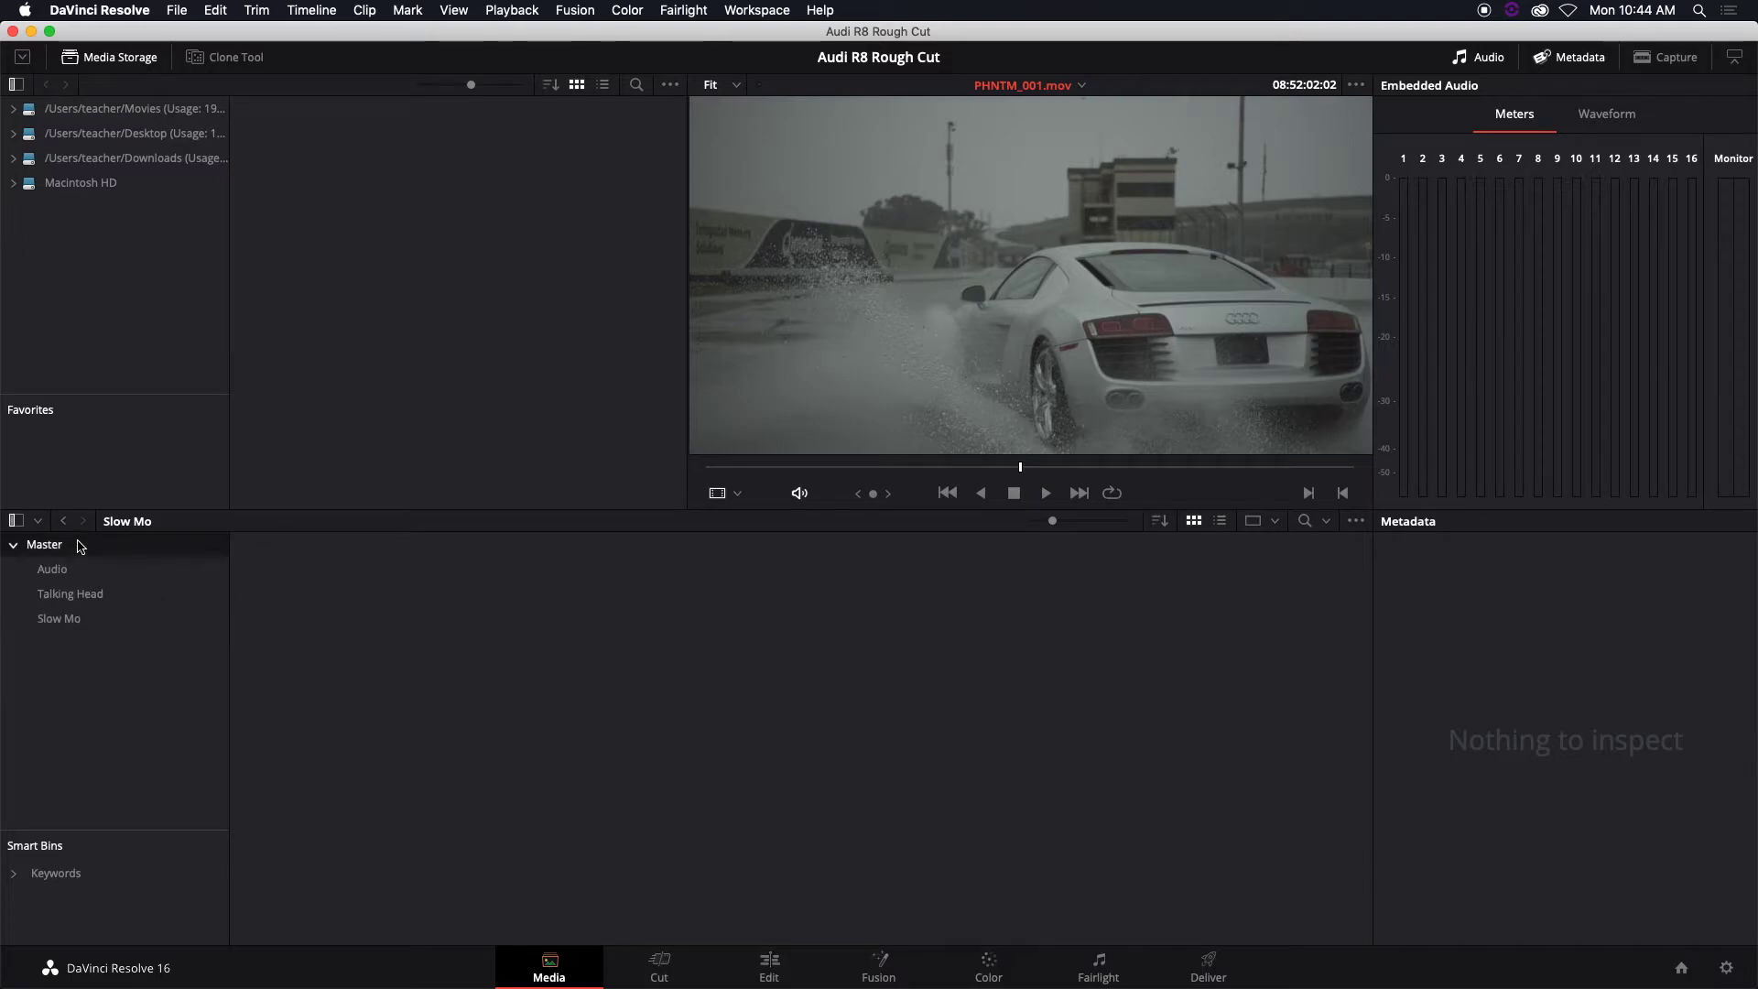
click(312, 669)
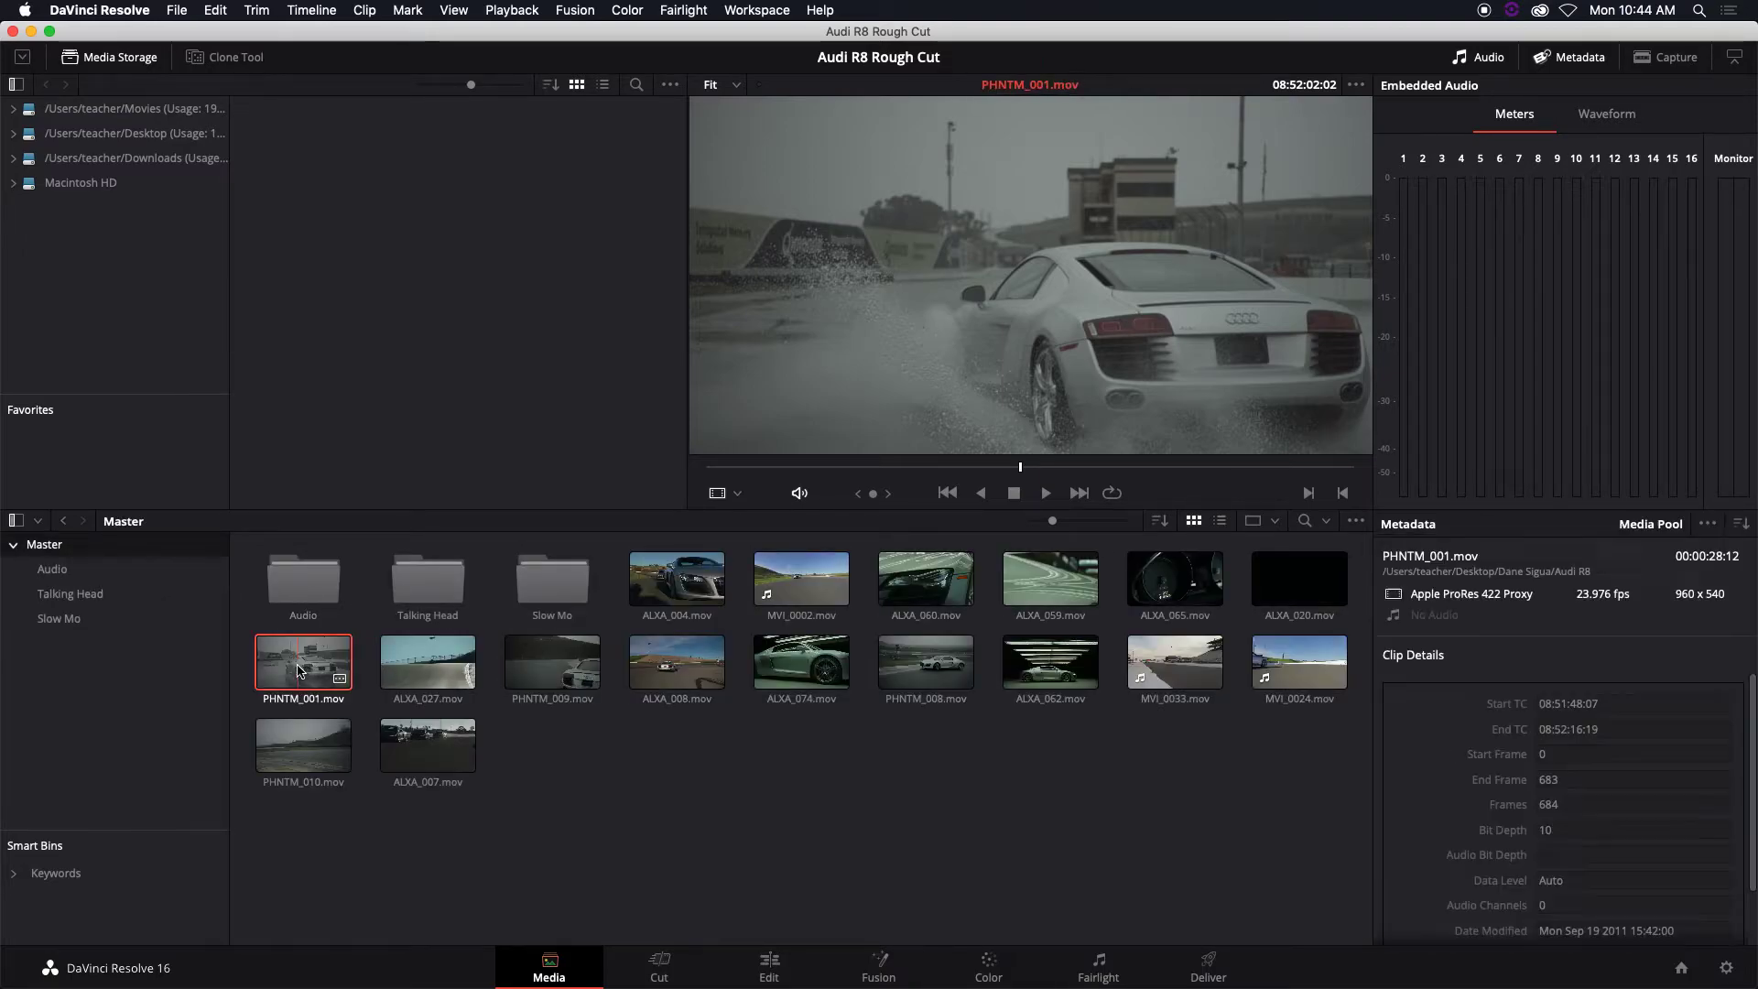
drag(312, 669, 556, 600)
drag(430, 664, 552, 597)
drag(677, 661, 554, 586)
drag(1053, 661, 554, 590)
click(646, 613)
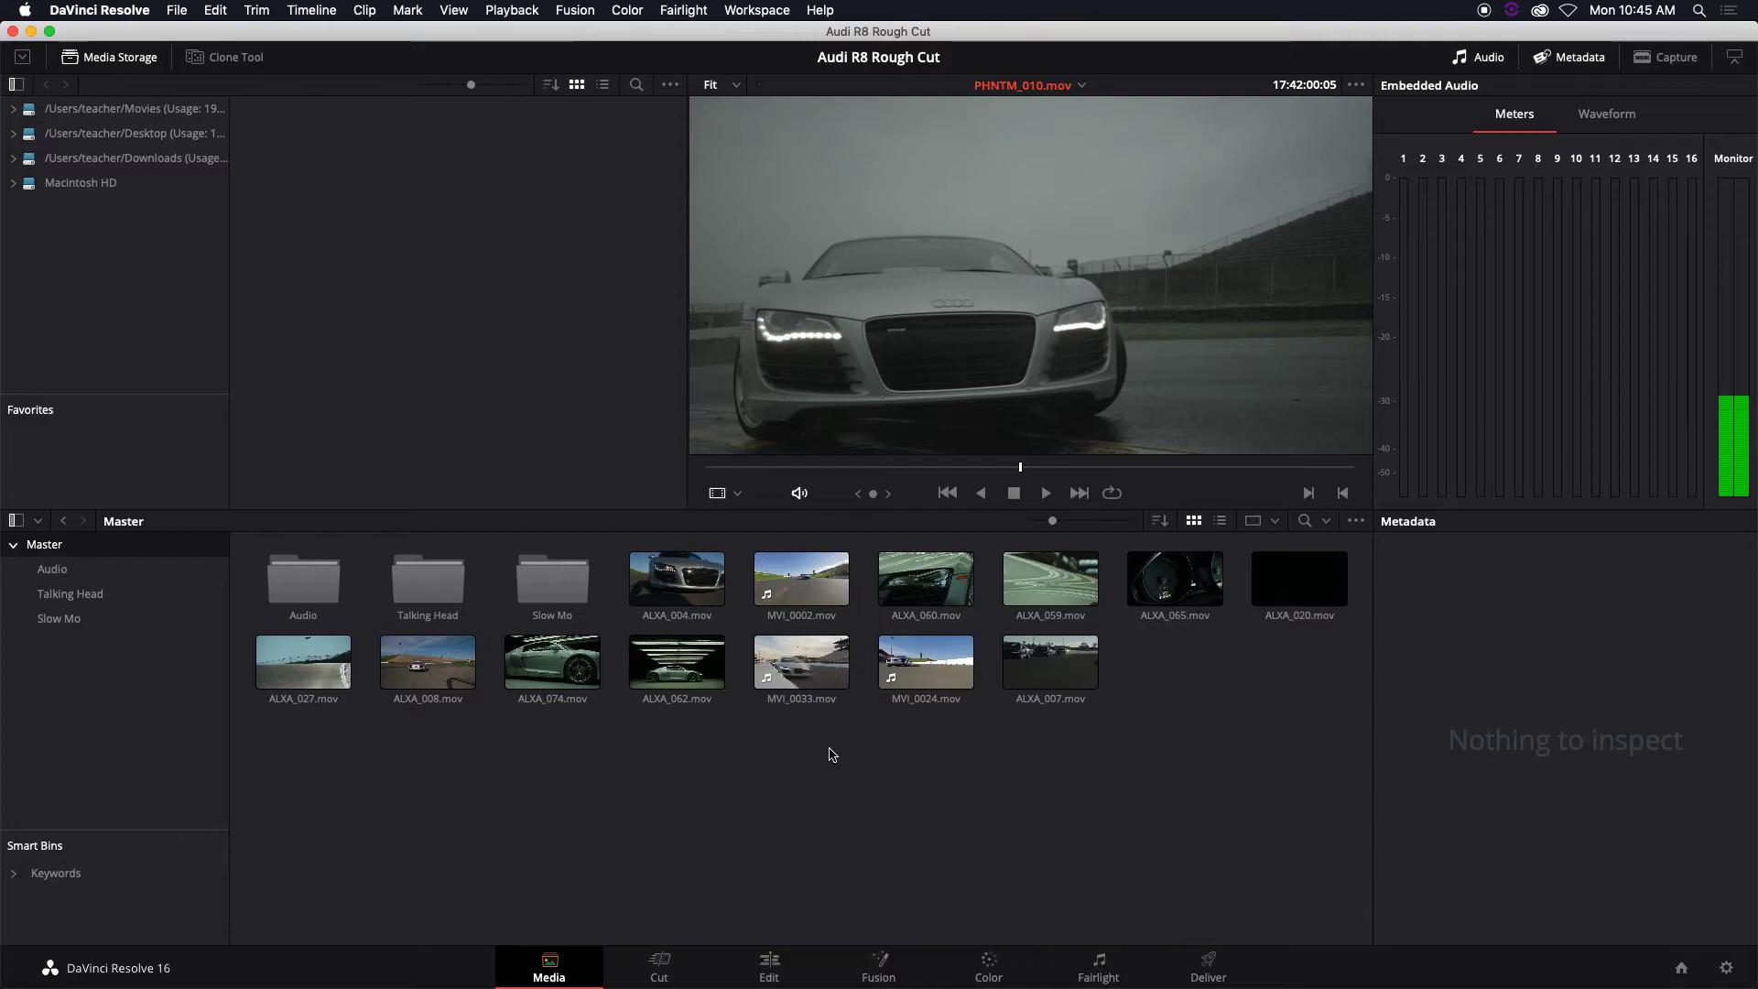
Step: Play the track clips MVI_0033.mov and MVI_0024.mov to check what kind of footage they contain
click(783, 673)
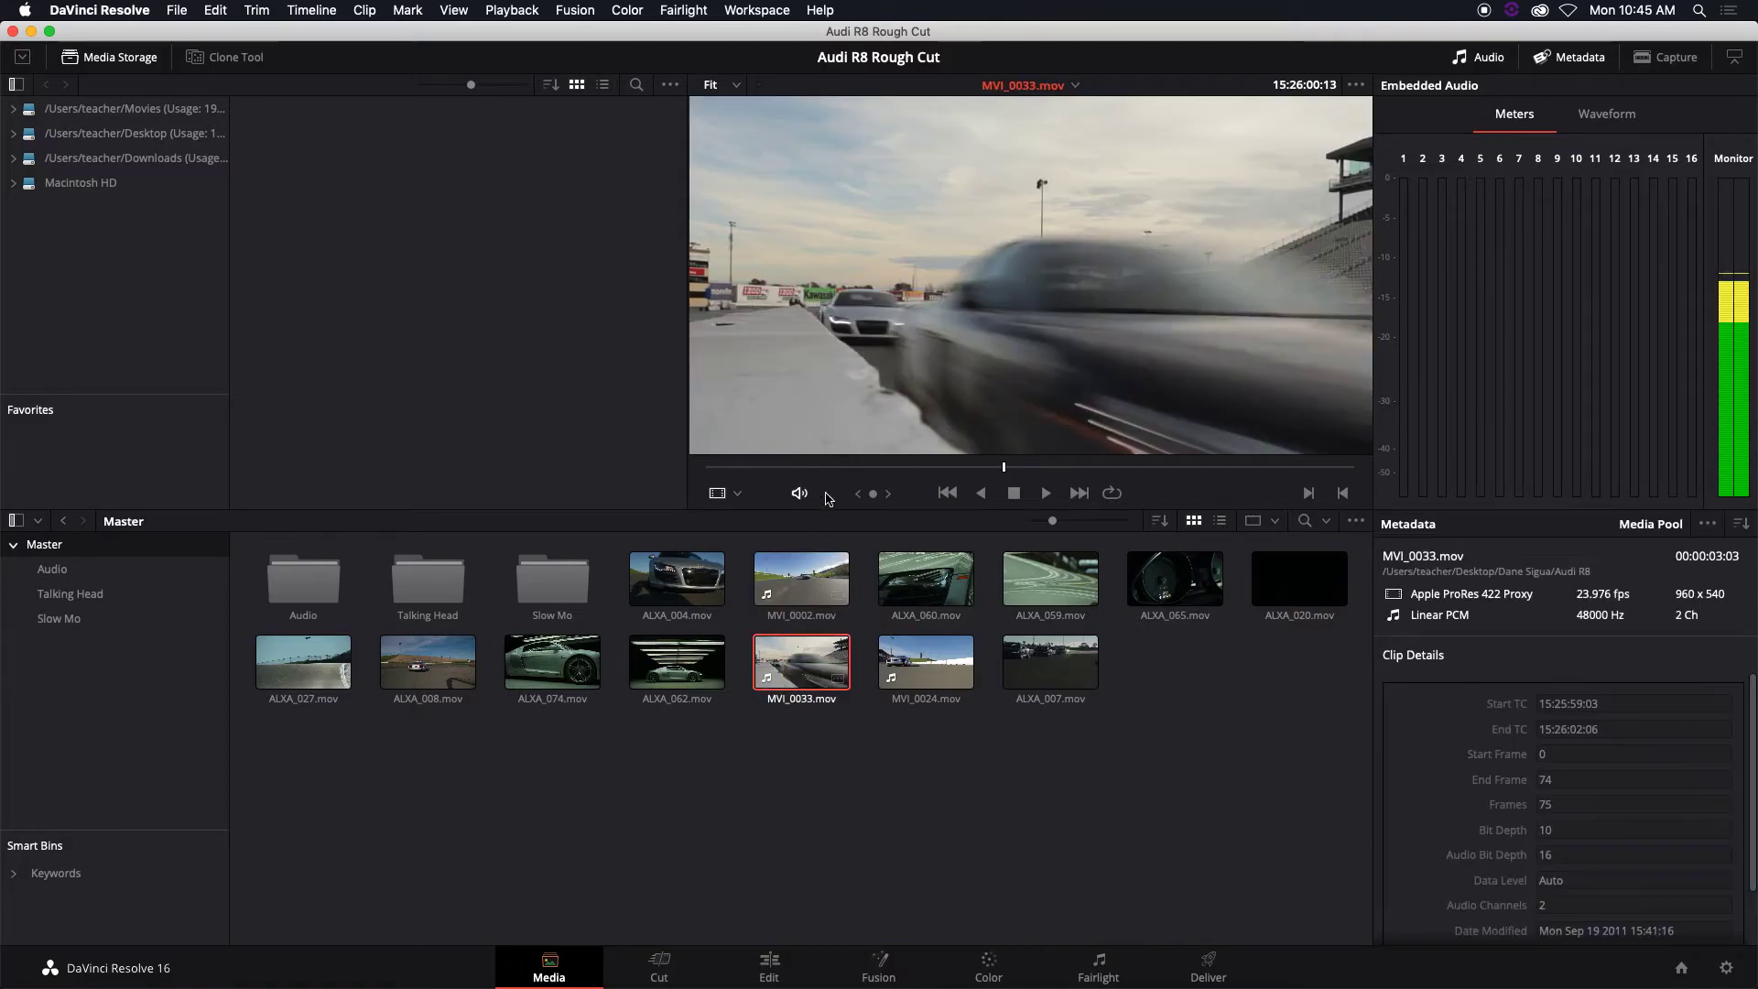
click(793, 468)
key(space)
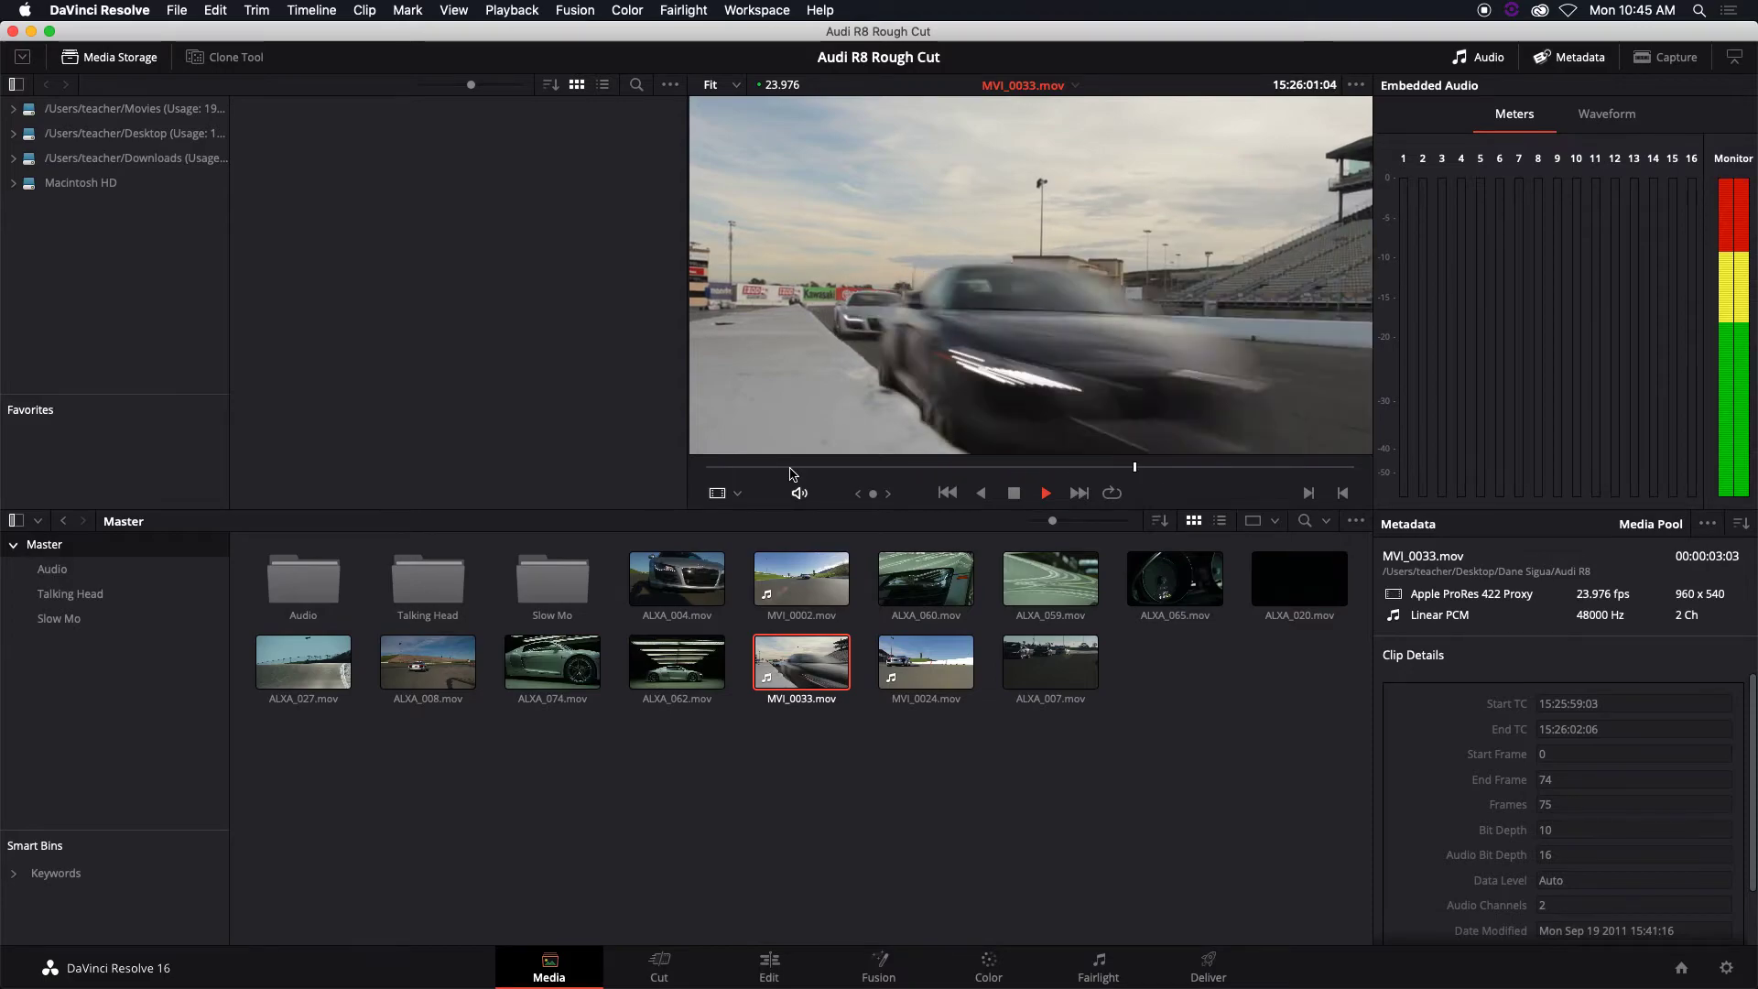
key(space)
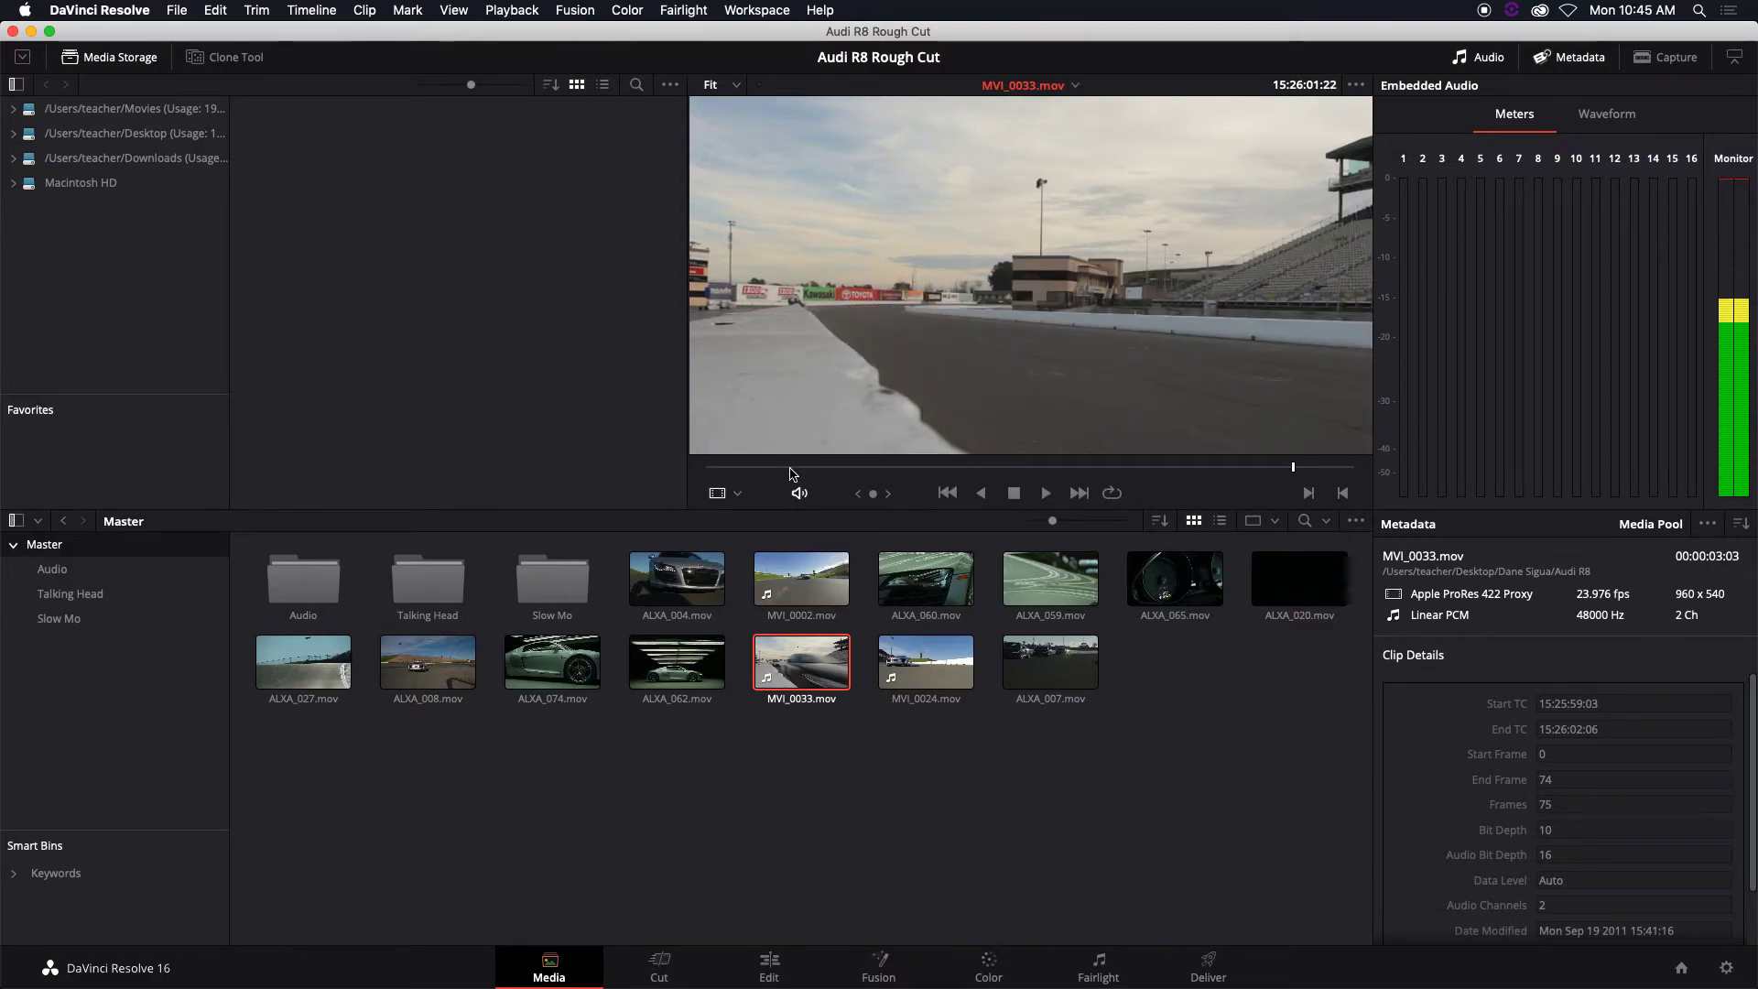
click(918, 666)
key(space)
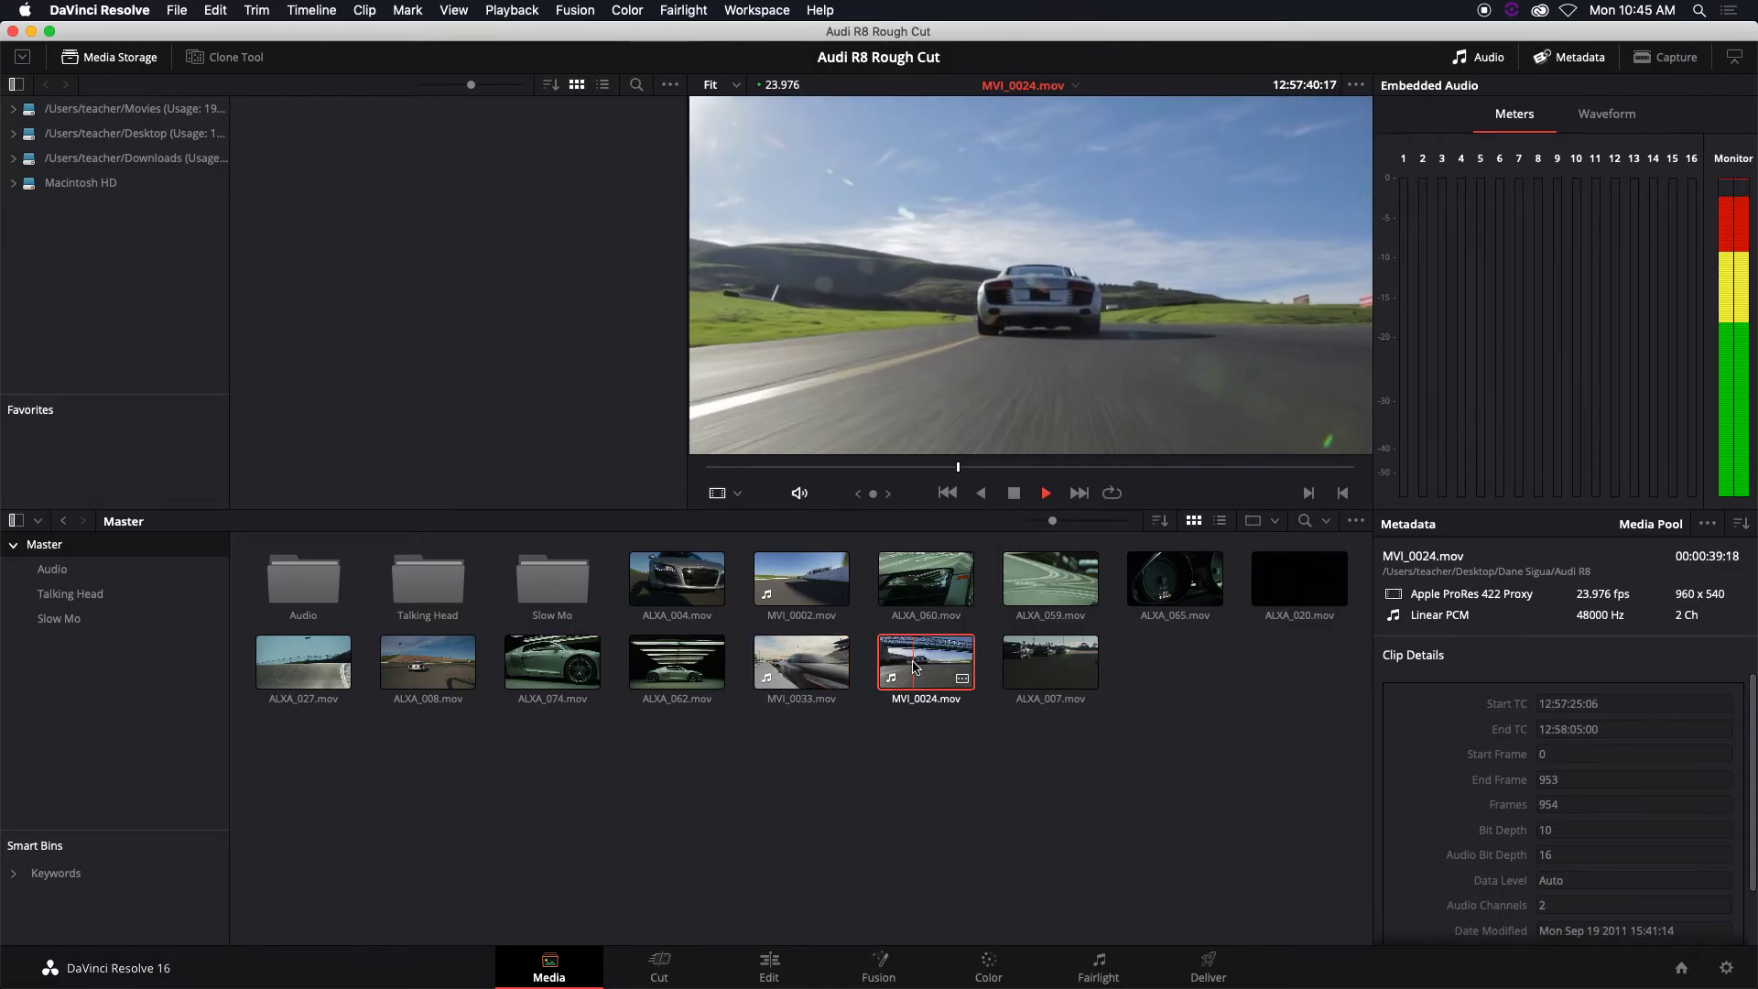
key(space)
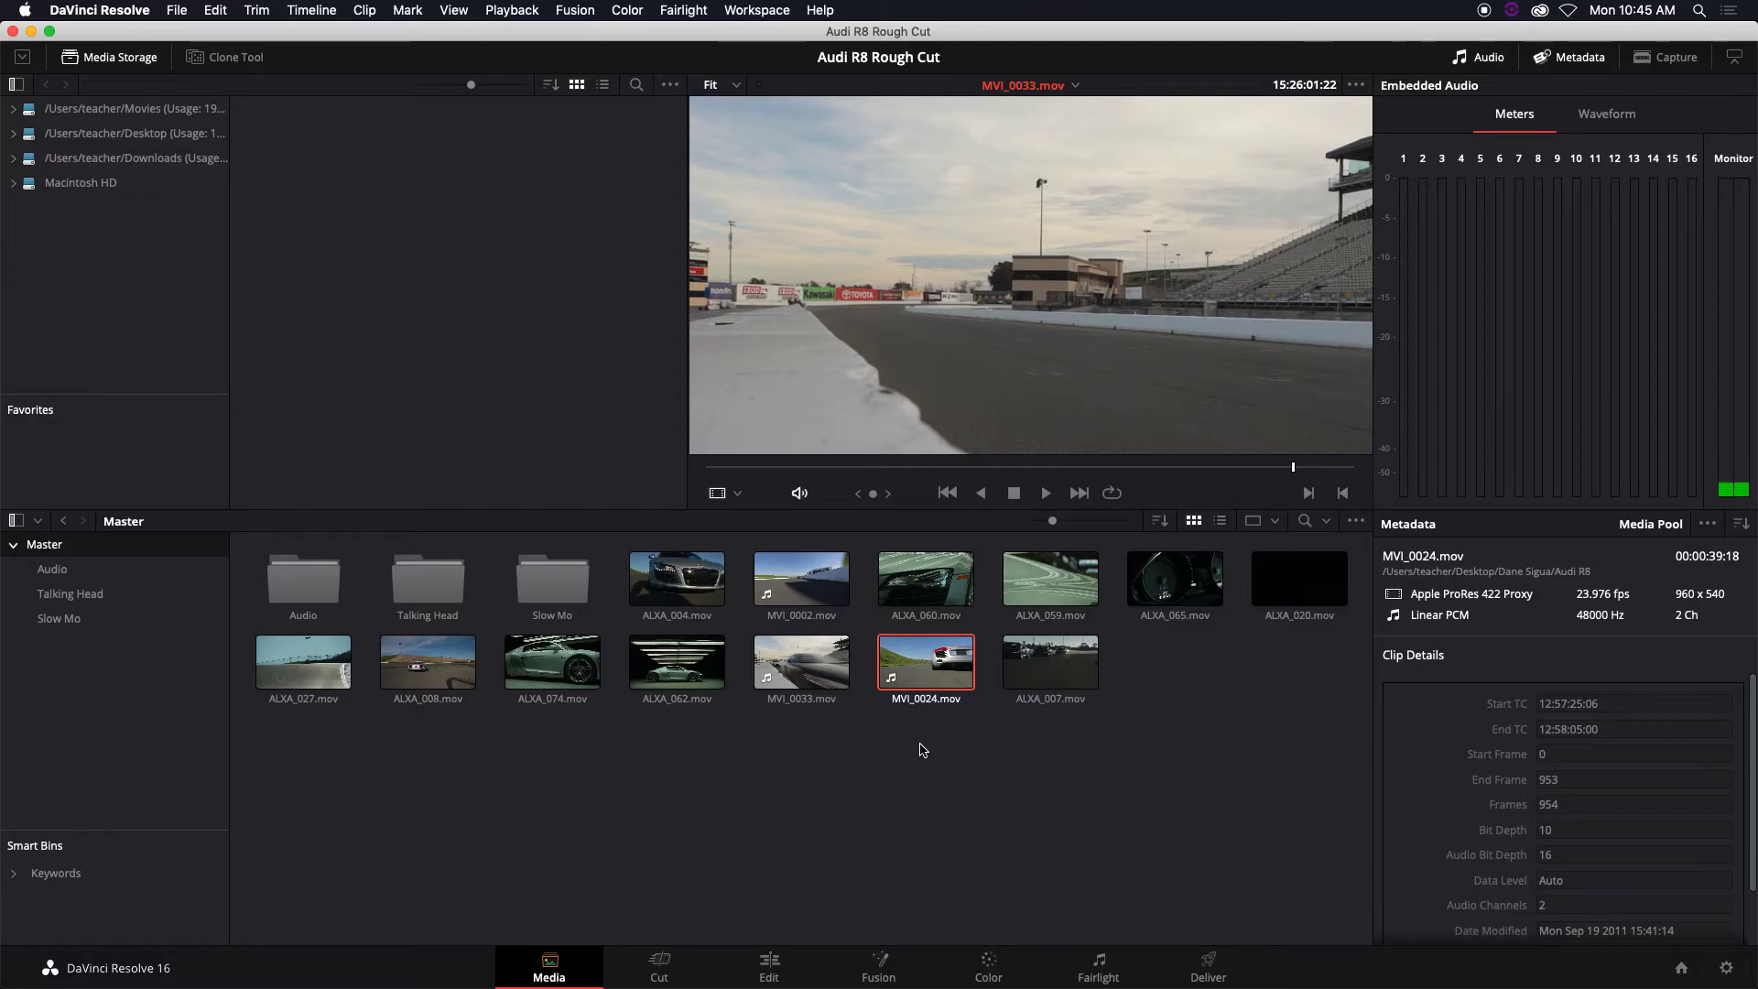
Step: Preview the ALXA_060, ALXA_059, ALXA_065 and ALXA_020 clips to check where the car was filmed
click(916, 586)
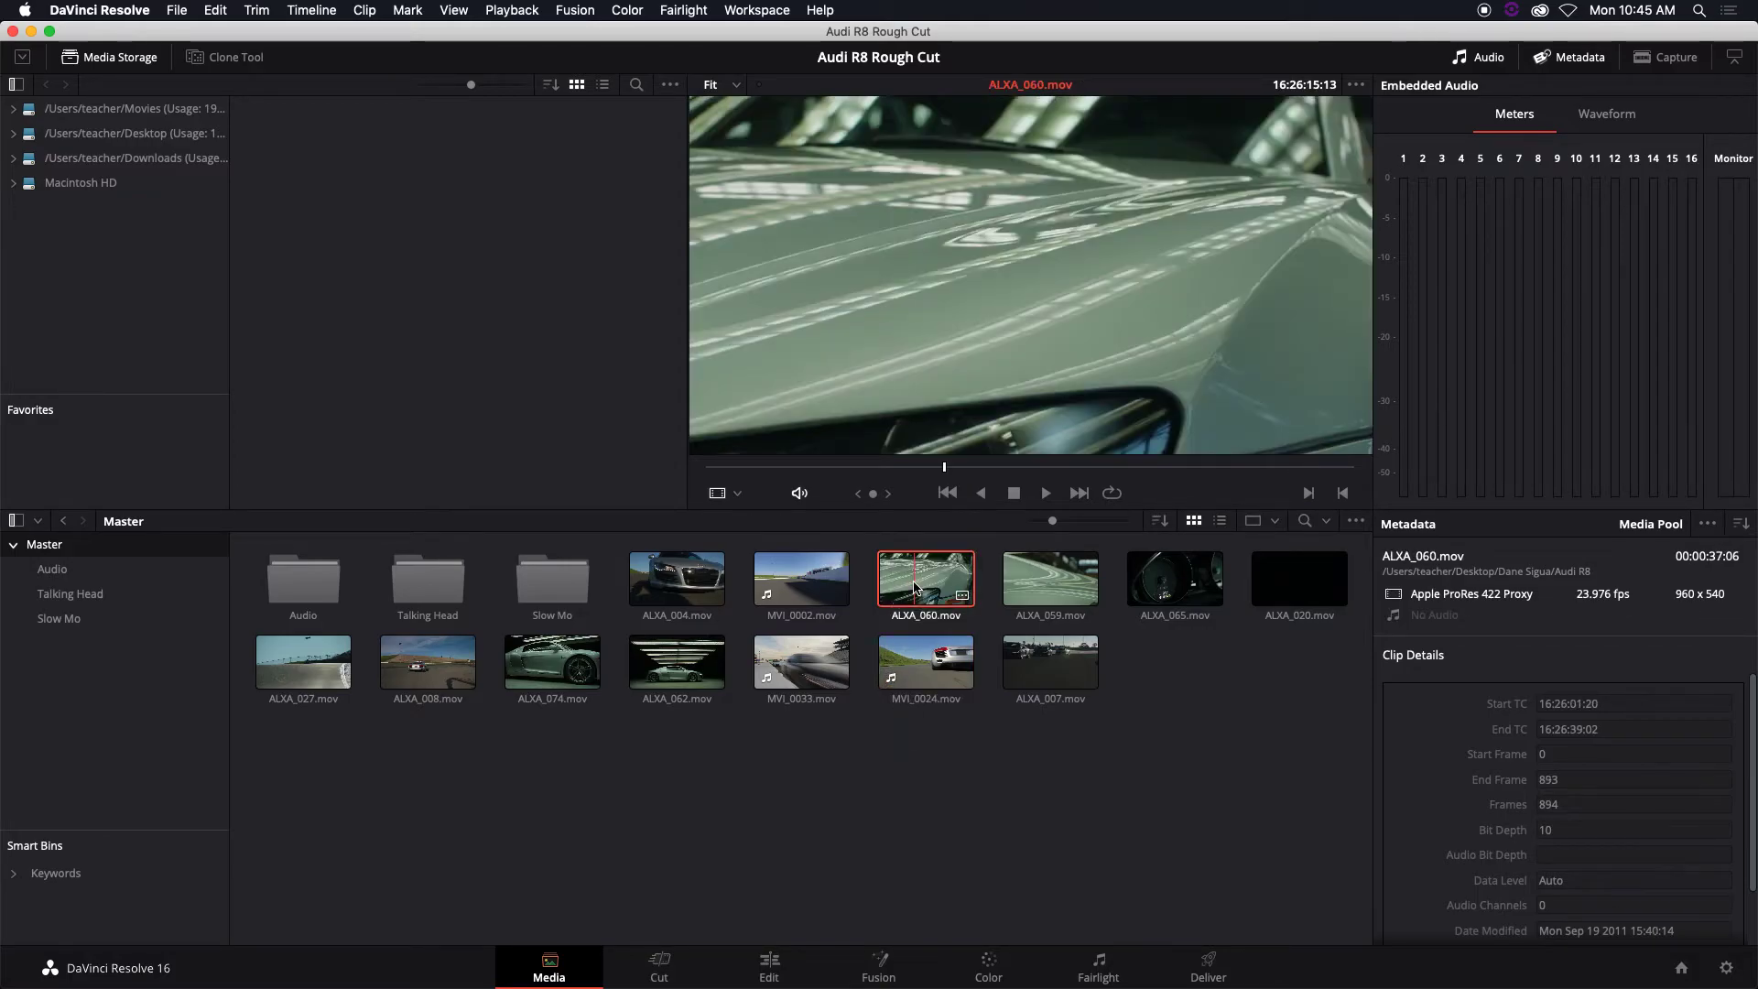
key(space)
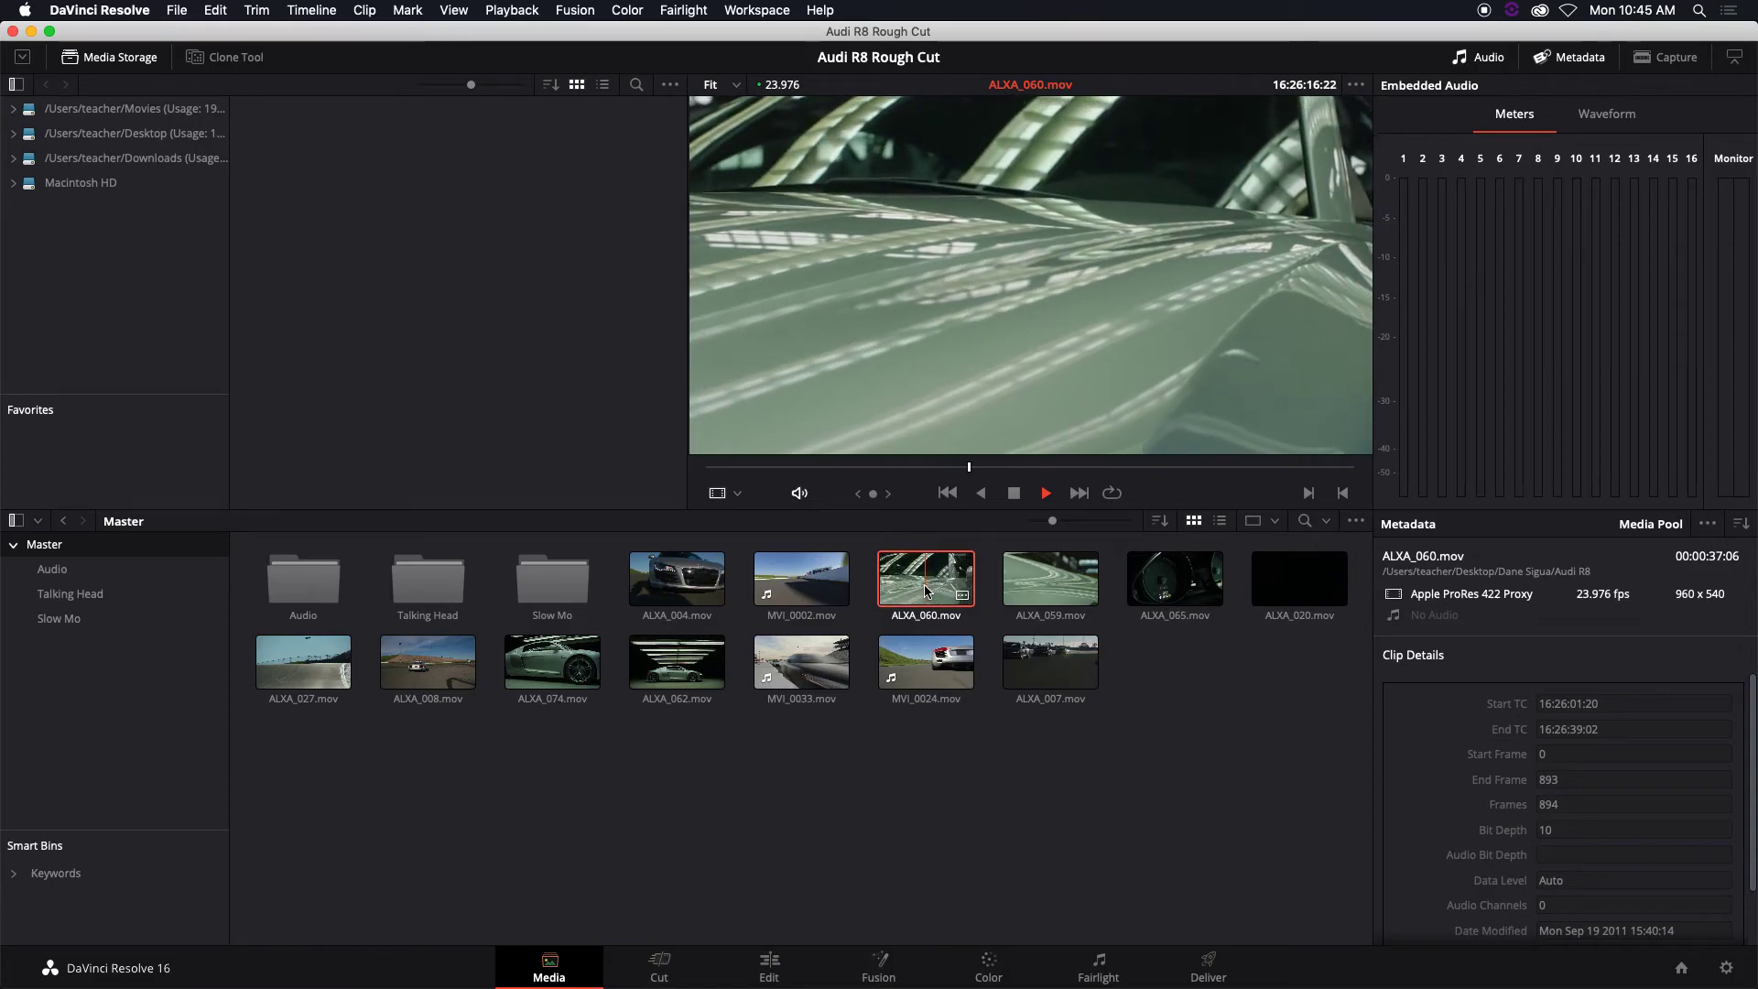
click(1019, 593)
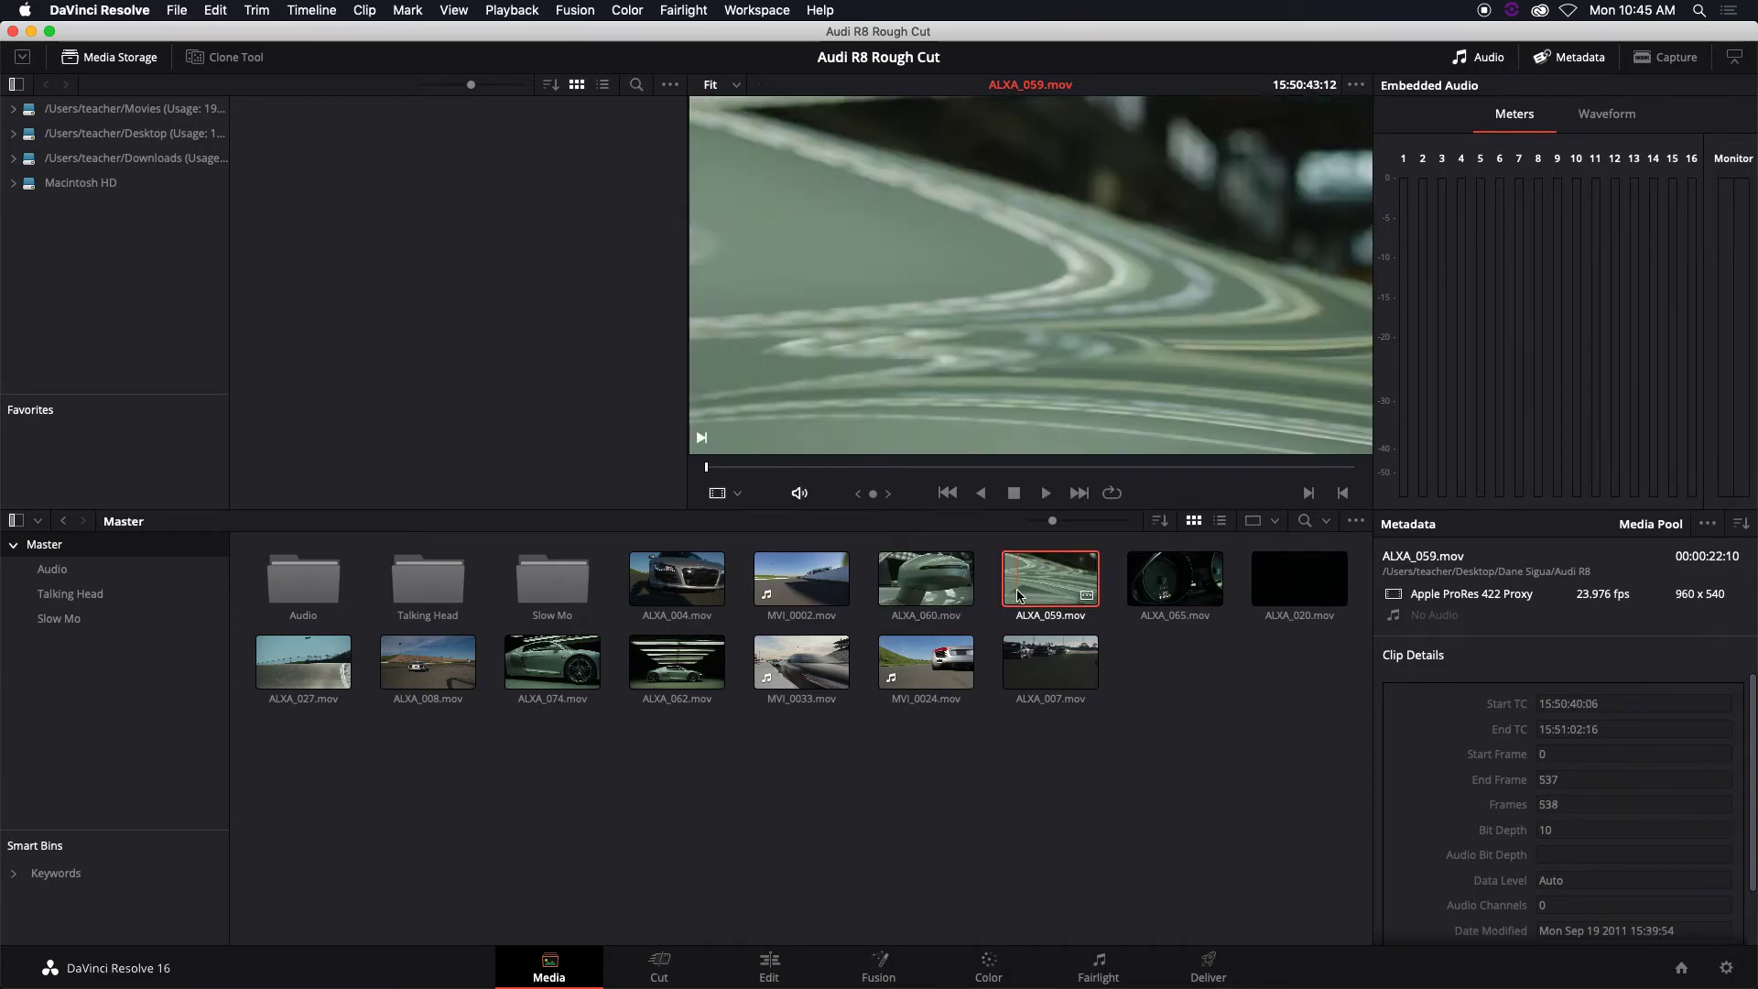
click(1142, 589)
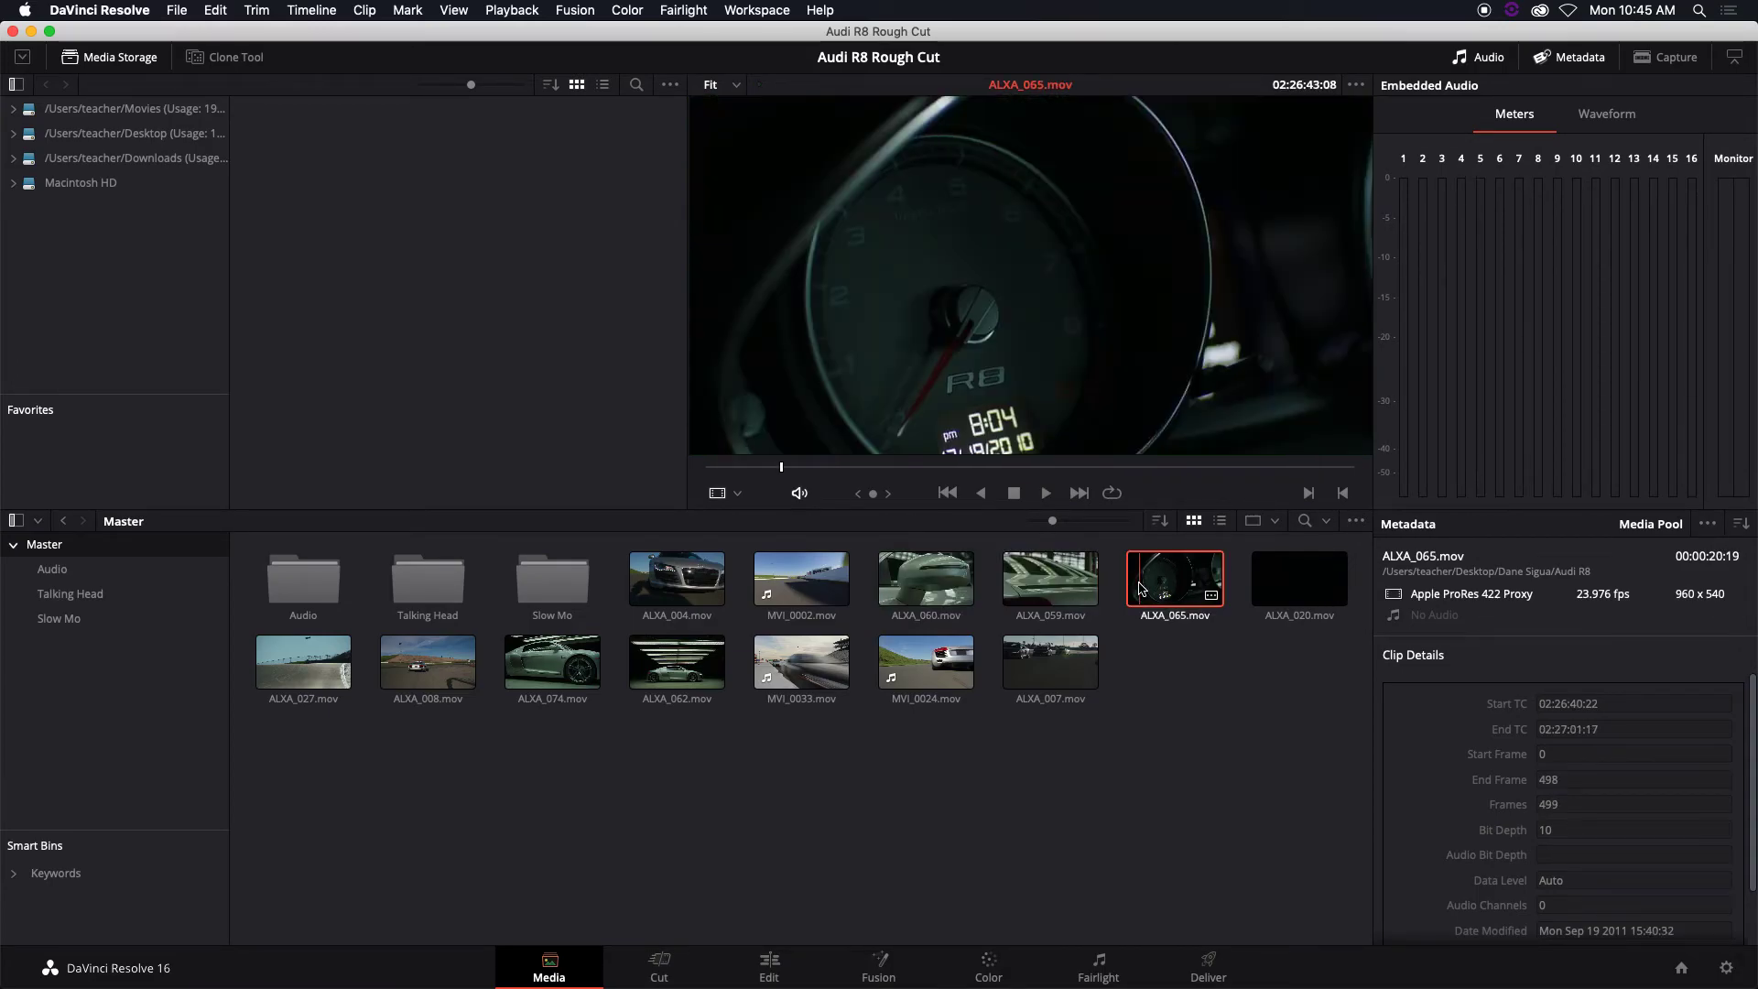
click(1285, 584)
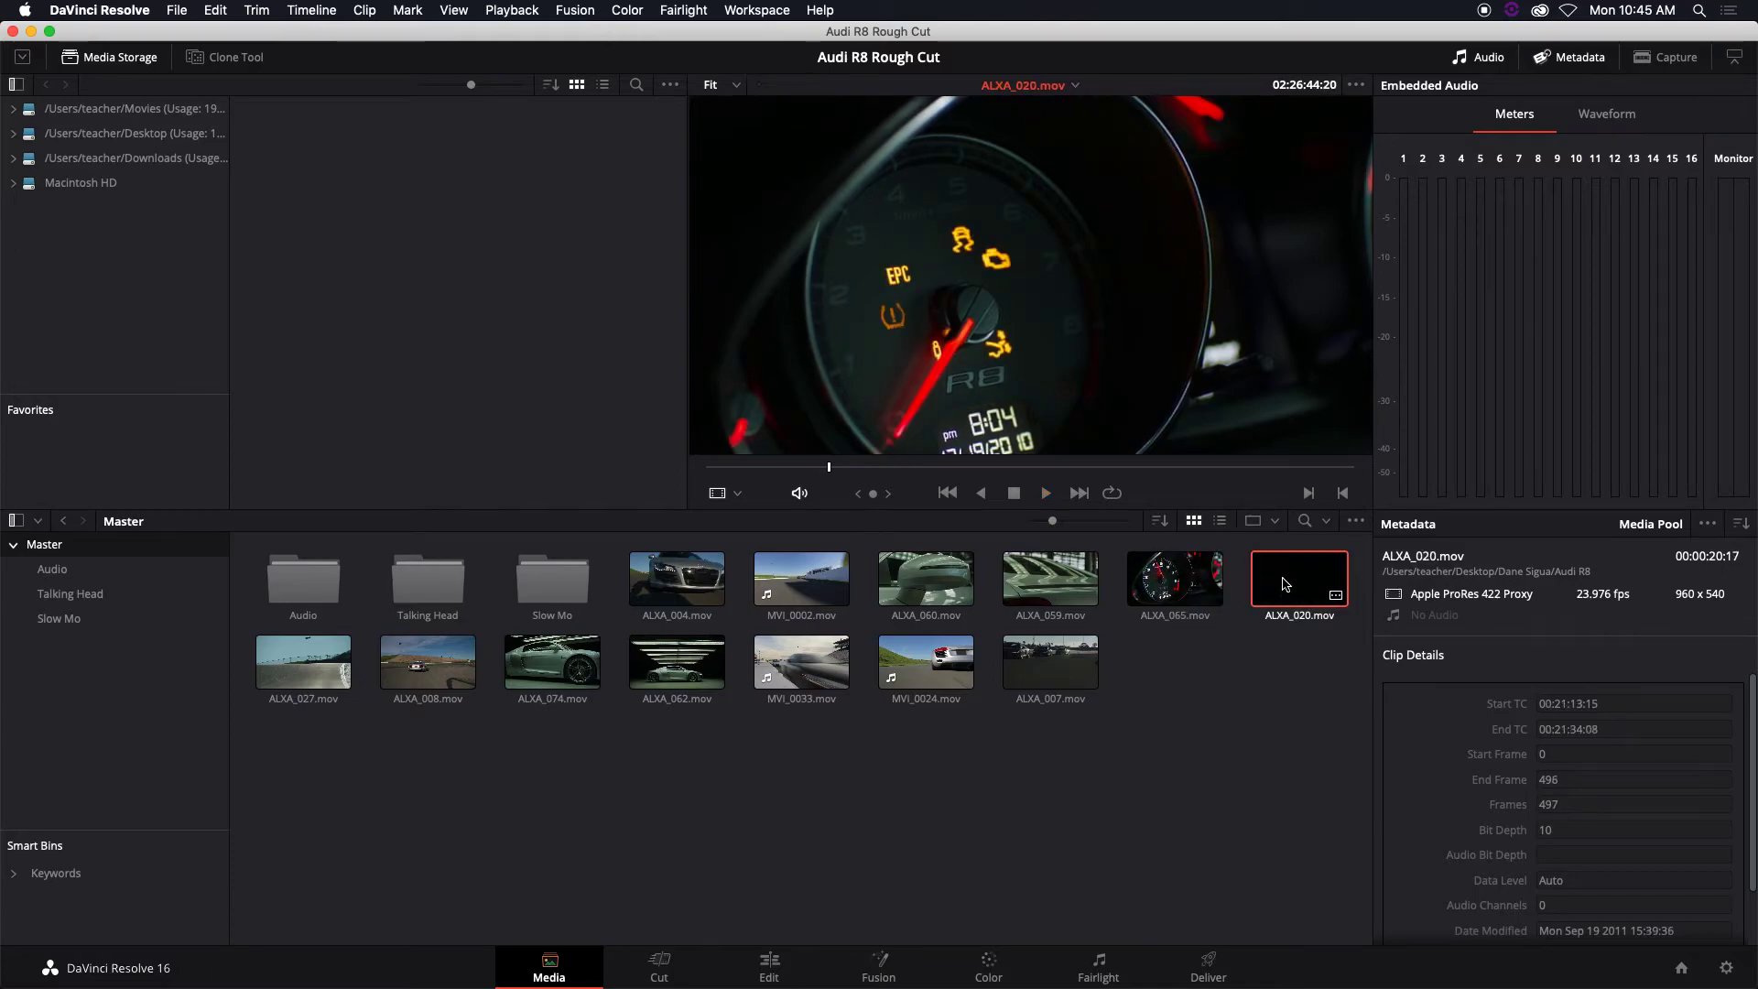
key(space)
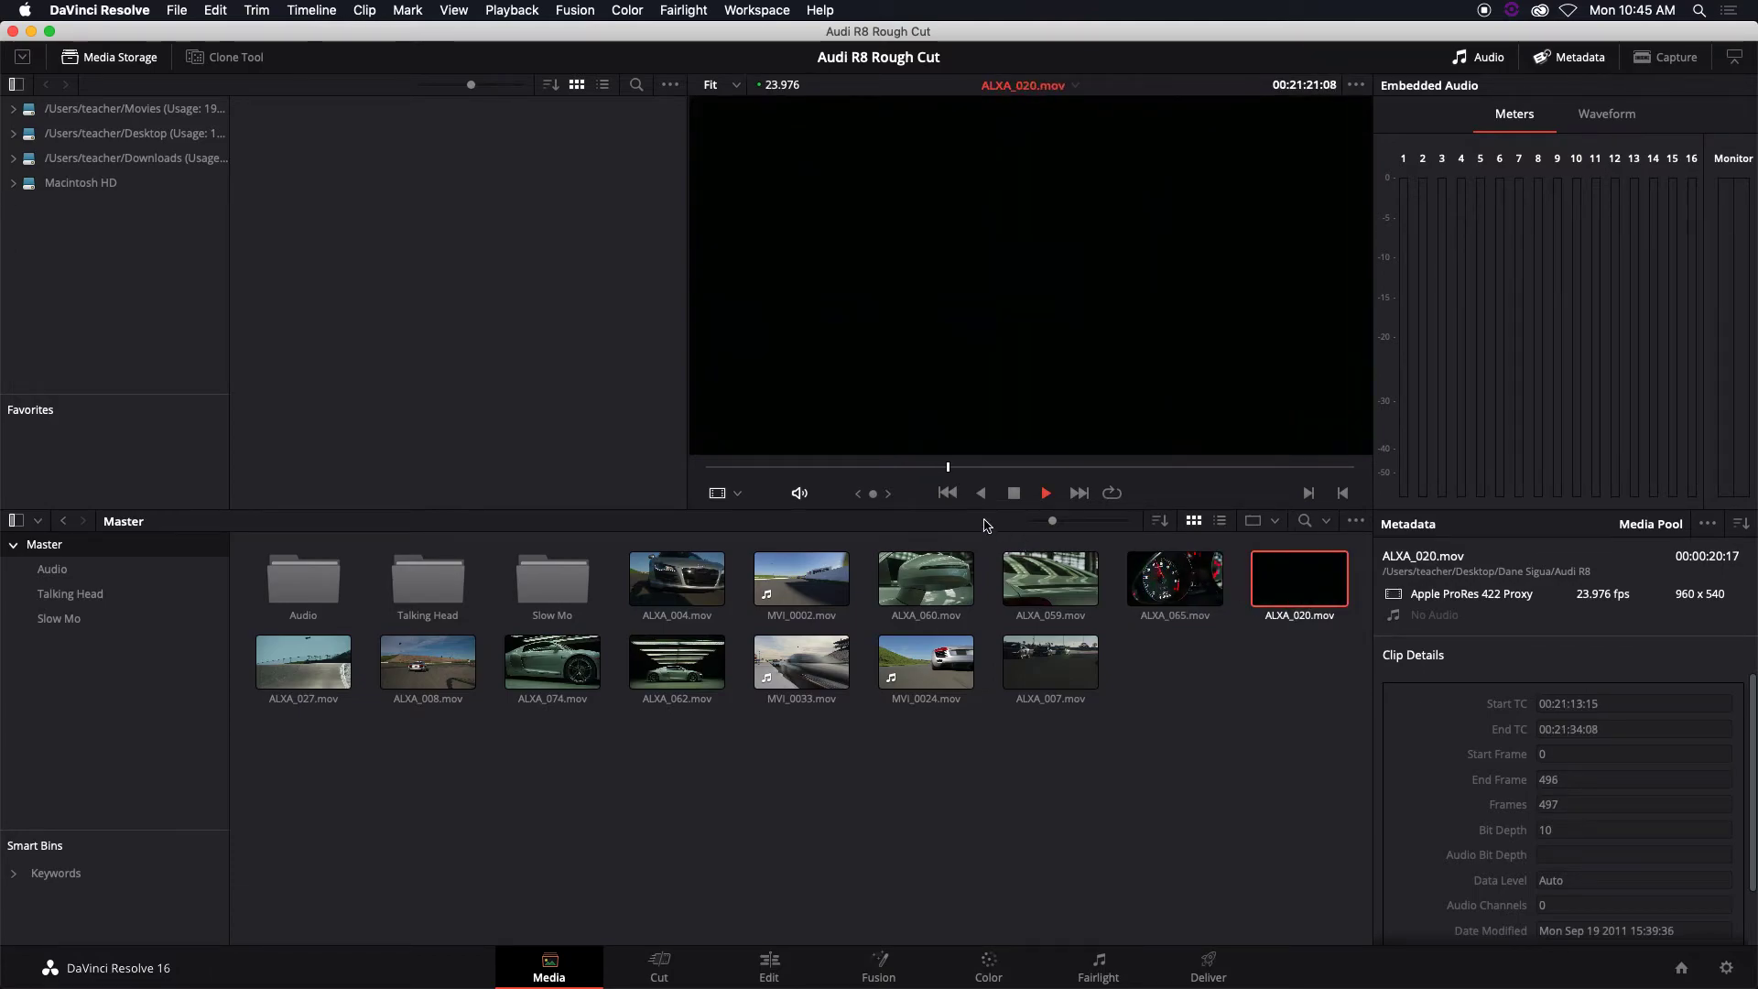
drag(976, 471, 1044, 472)
Step: Create a new bin named Interior under the Master bin
right_click(61, 661)
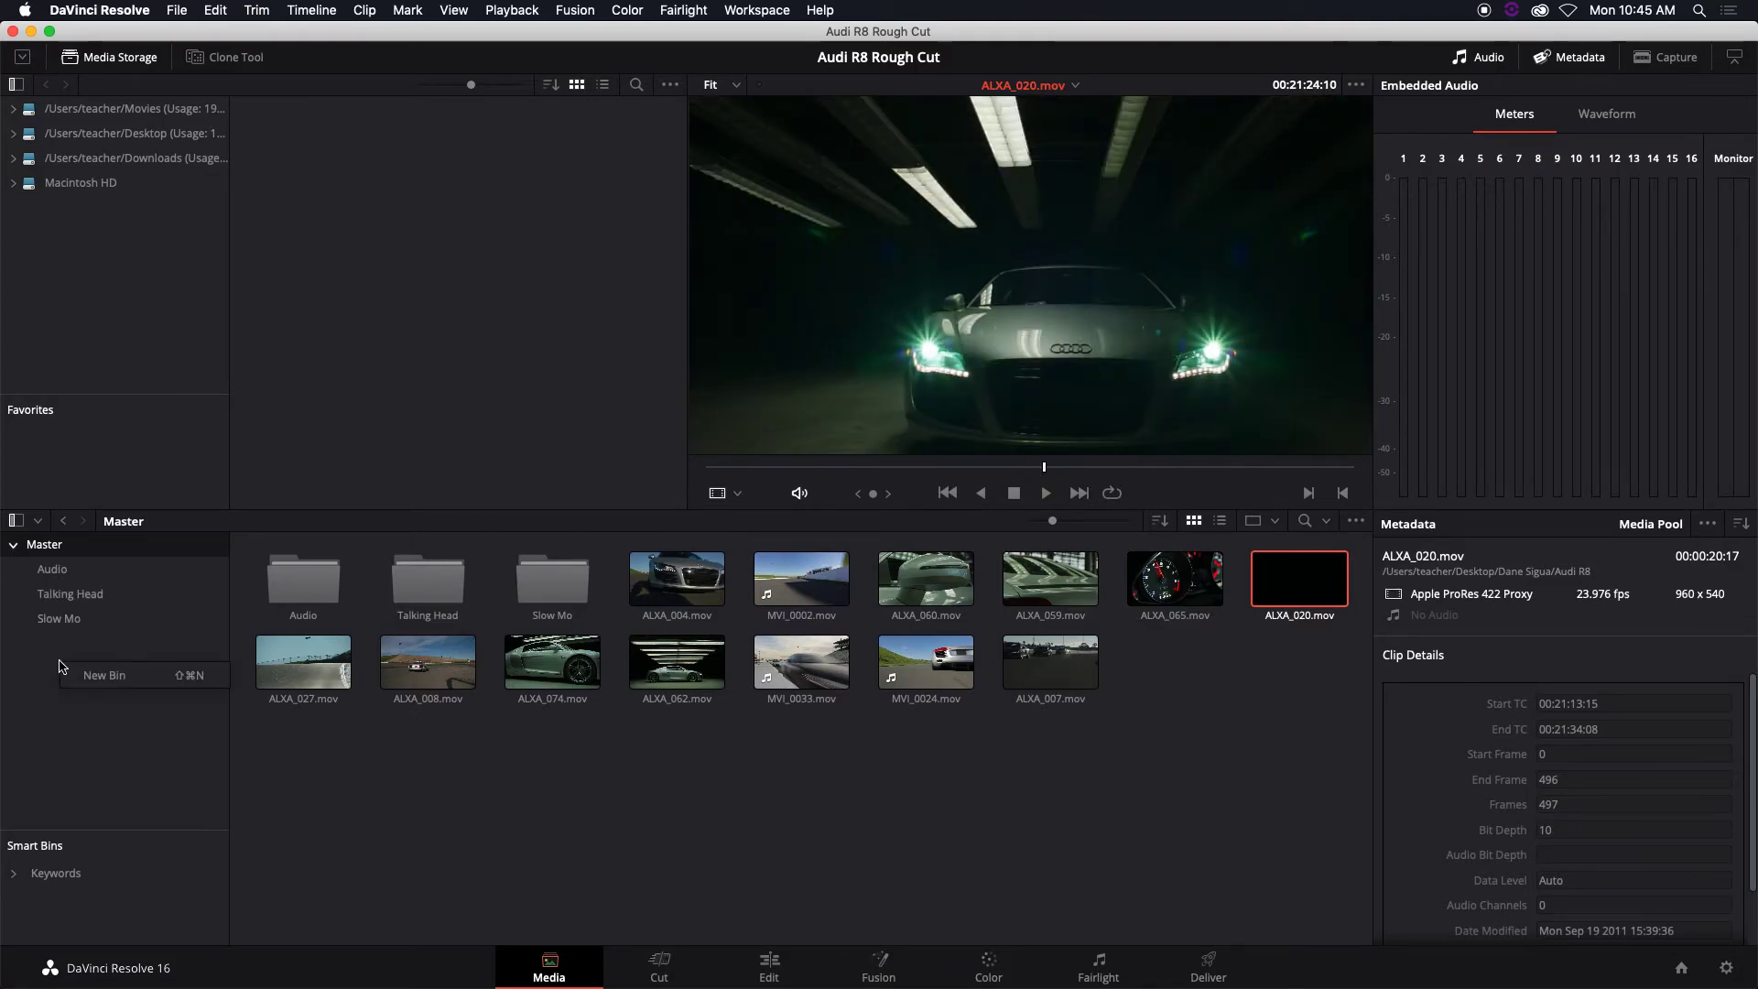
click(102, 675)
text(In)
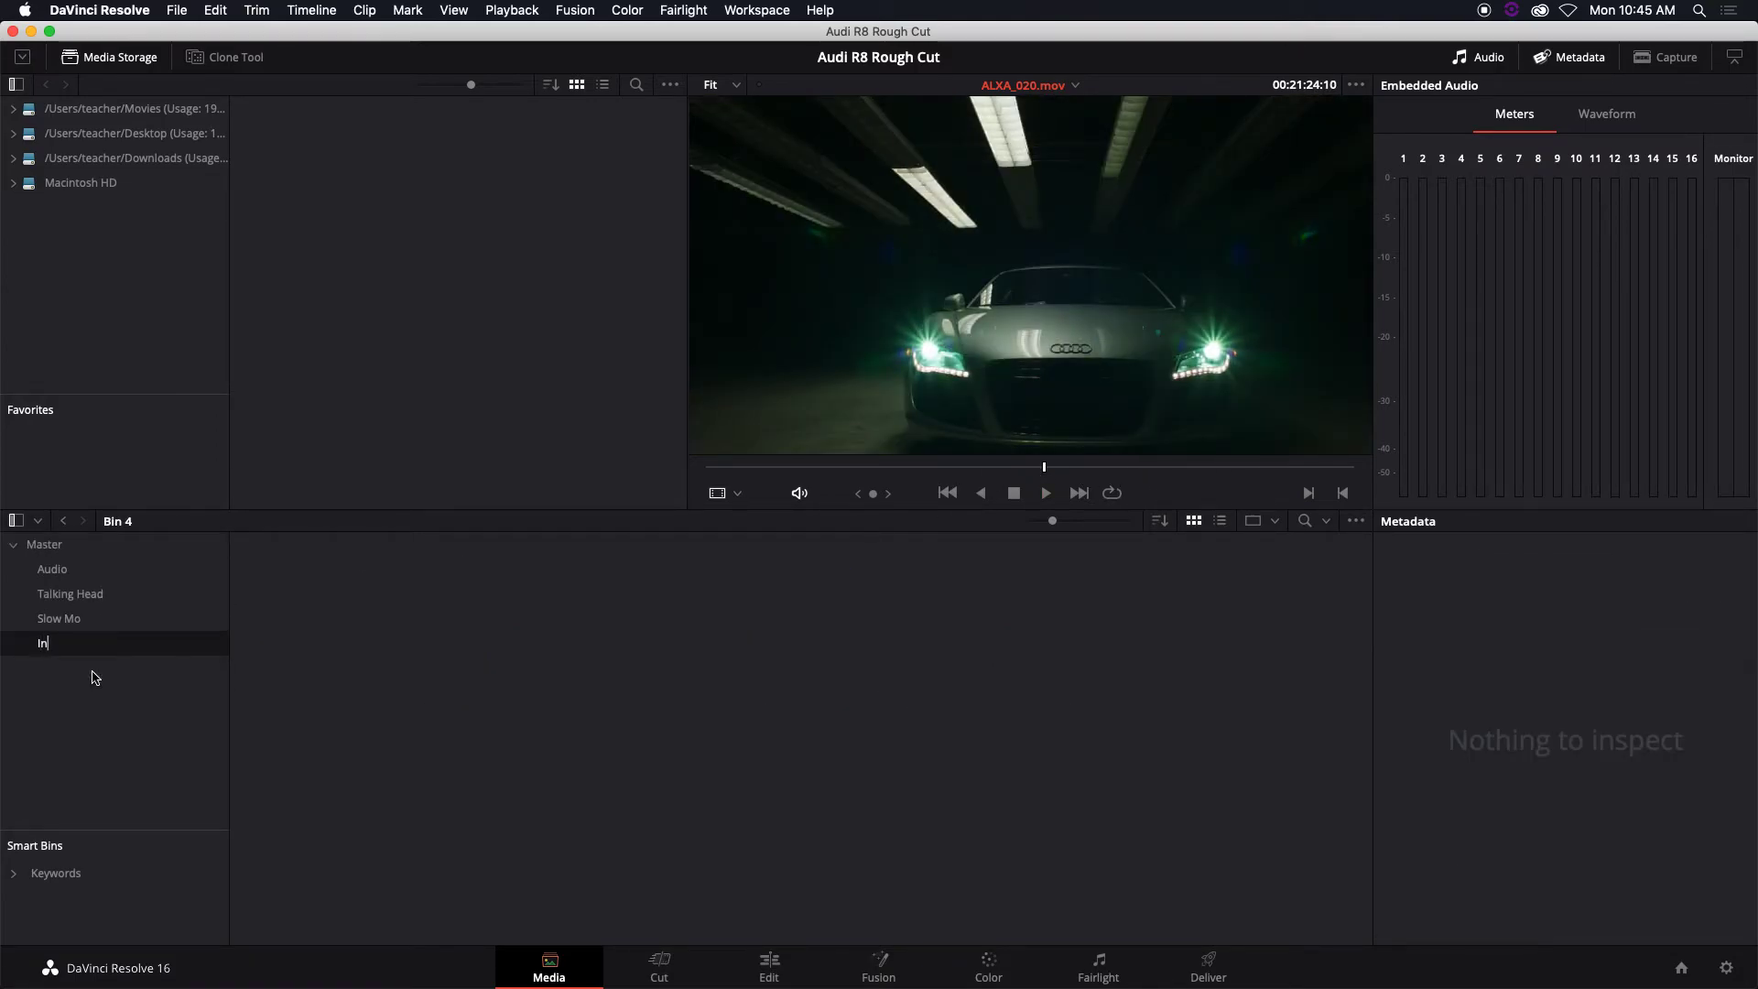
text(terior)
key(Return)
Step: Create a new bin named Exterior under the Master bin
right_click(78, 697)
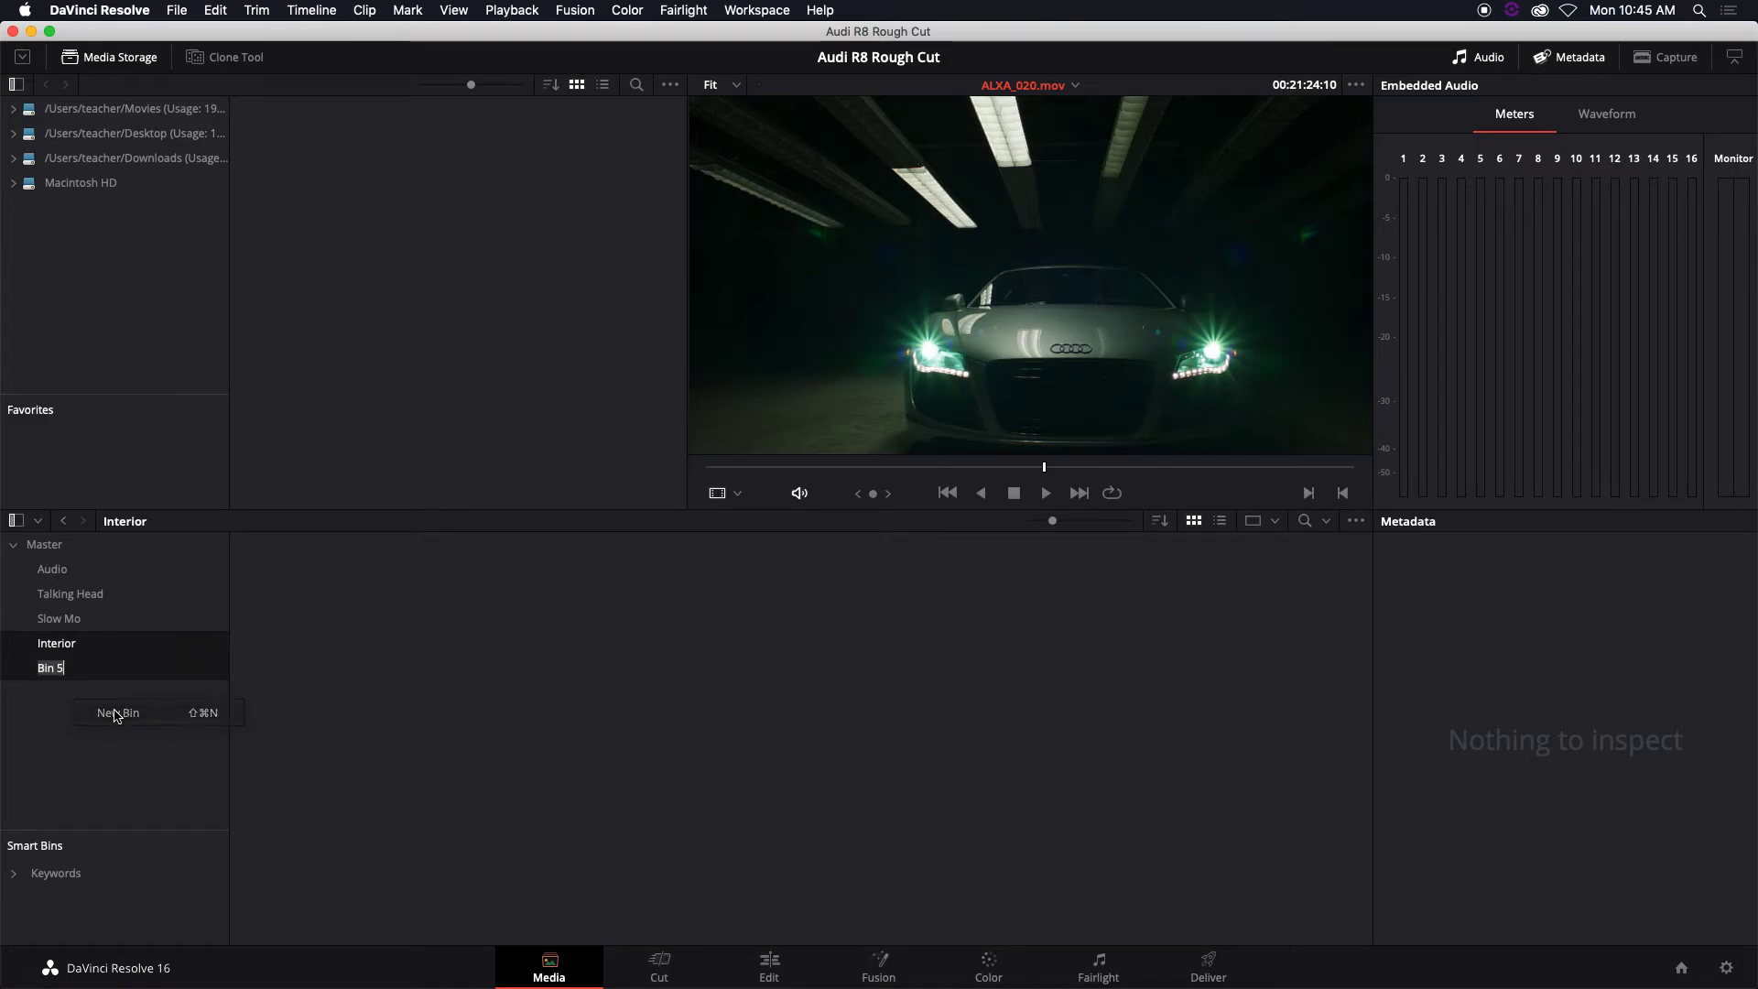
click(116, 715)
text(Exterior)
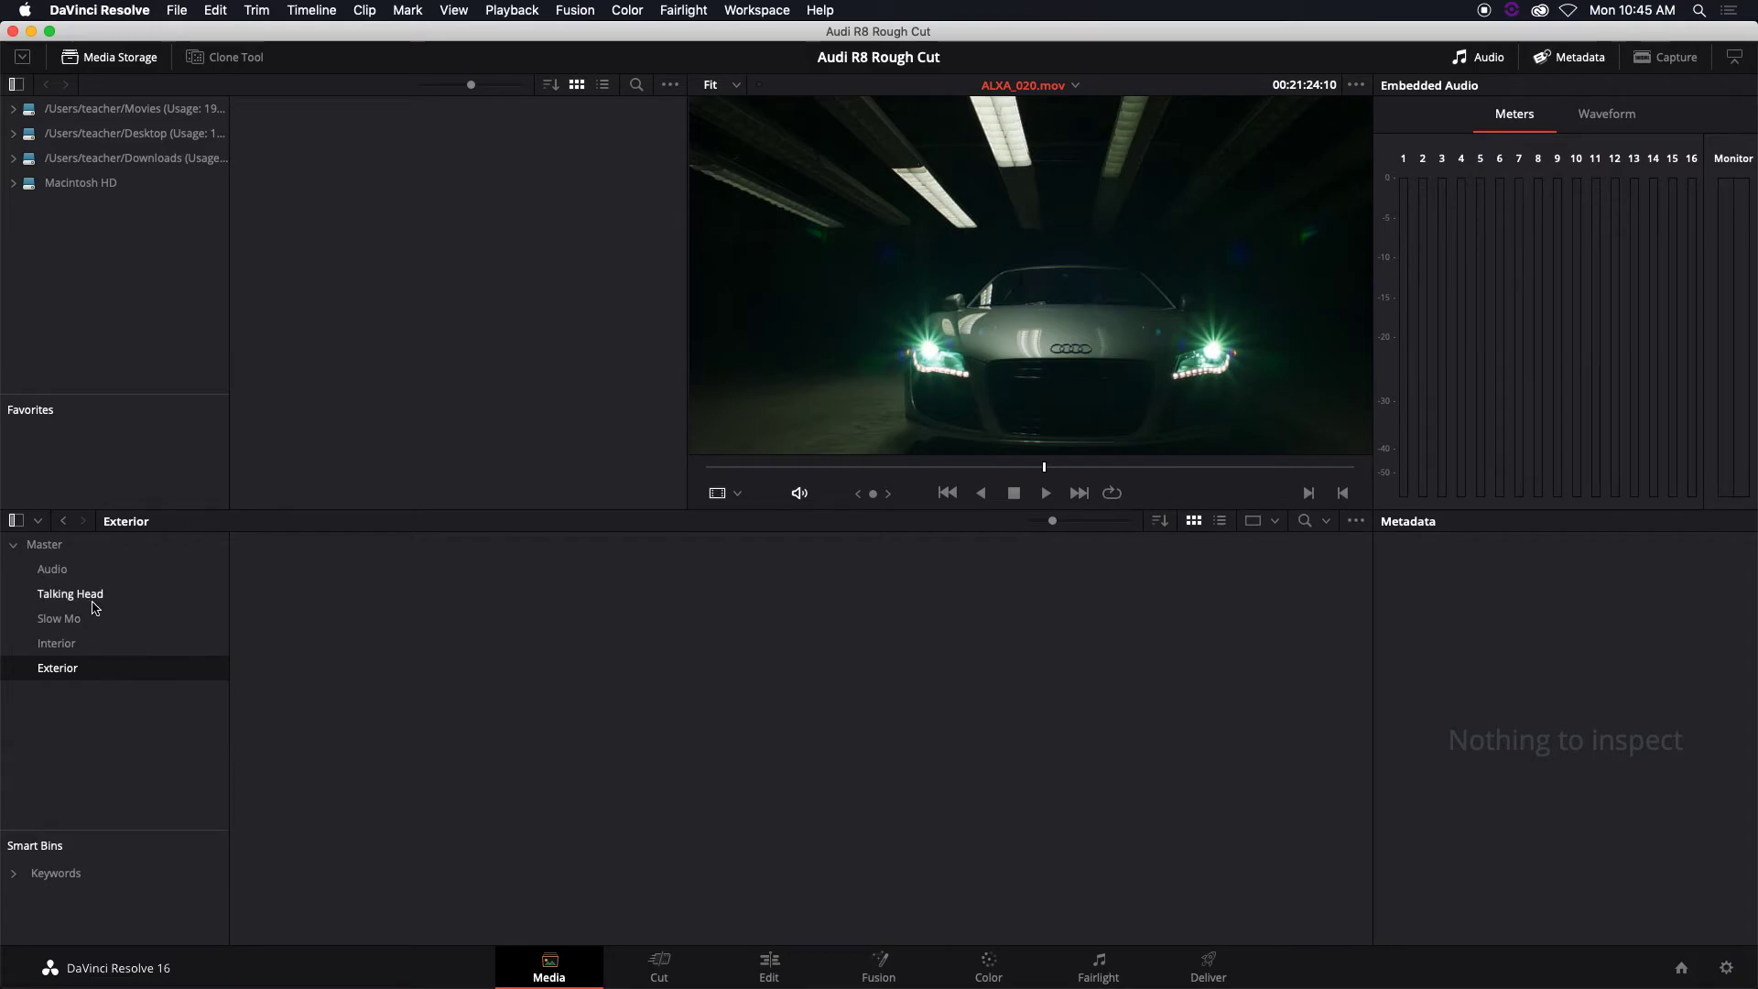
Step: Move the ALXA_074, ALXA_065, ALXA_020, ALXA_062, ALXA_060 and ALXA_059 clips from the Master bin into the Interior bin
click(108, 551)
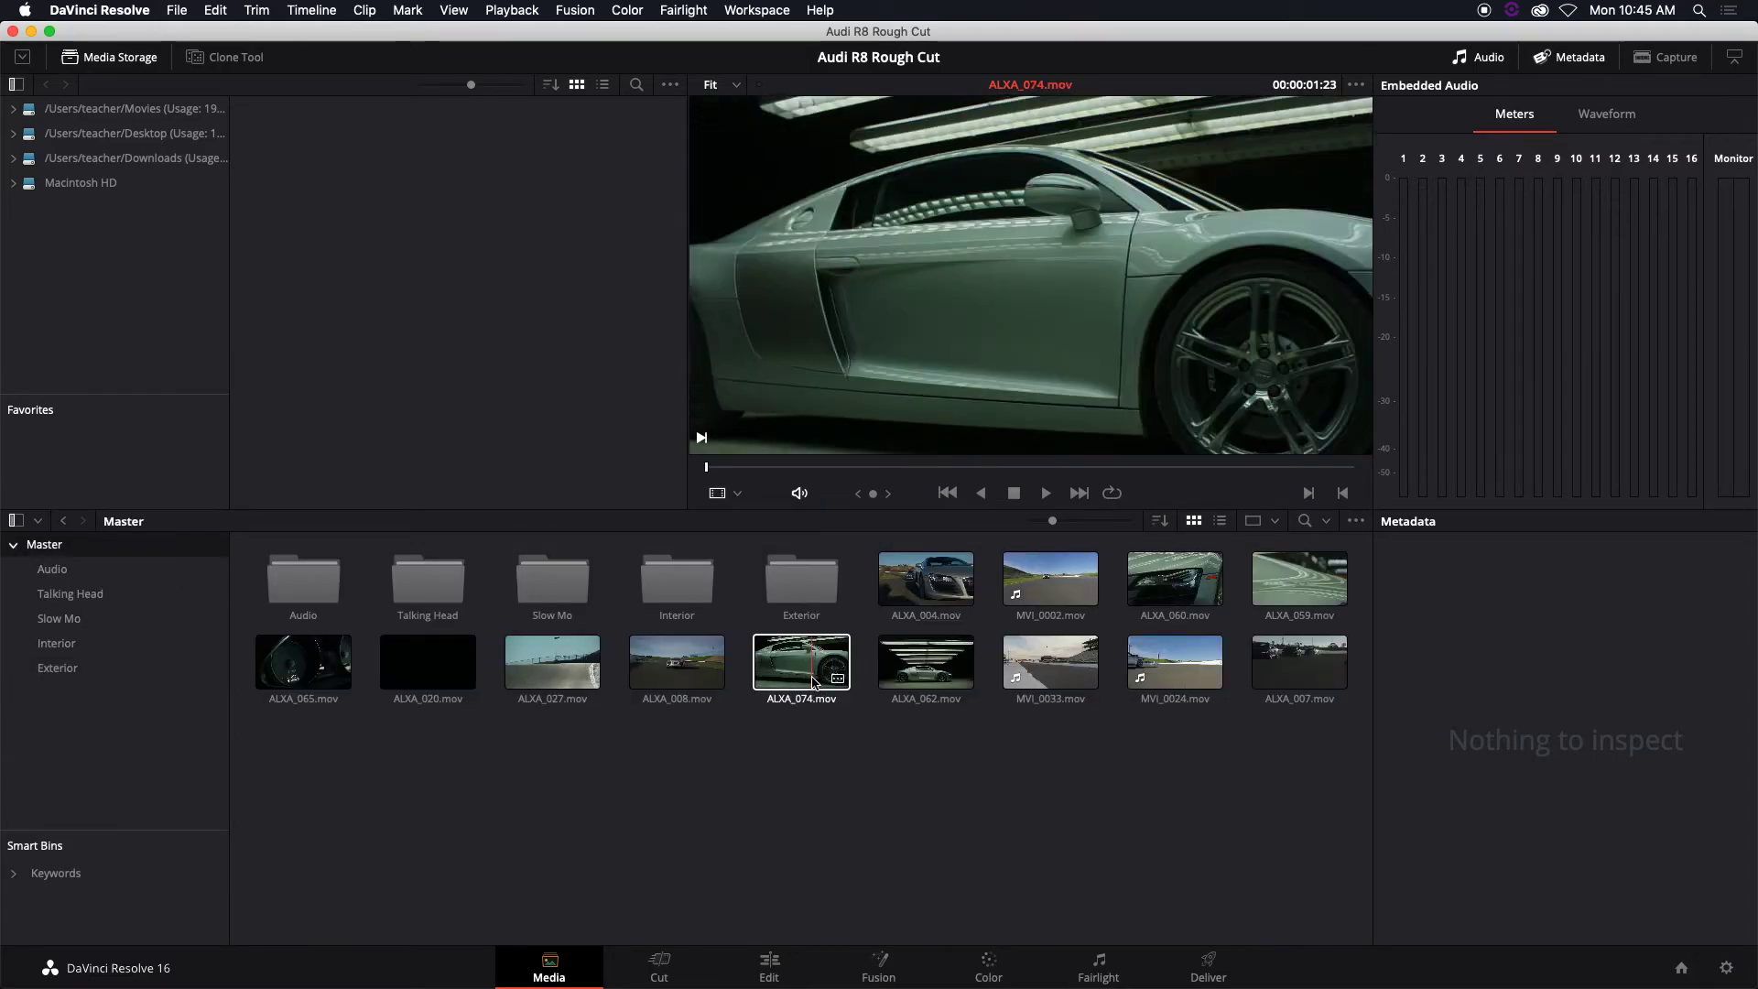
drag(805, 676, 677, 586)
drag(303, 664, 711, 595)
drag(303, 661, 685, 584)
drag(552, 661, 693, 587)
drag(1175, 579, 692, 595)
Step: Move the remaining ALXA_004, MVI_0002, ALXA_027, ALXA_008, MVI_0033, MVI_0024 and ALXA_007 clips from the Master bin into the Exterior bin
drag(1327, 645, 836, 584)
drag(1175, 638, 801, 586)
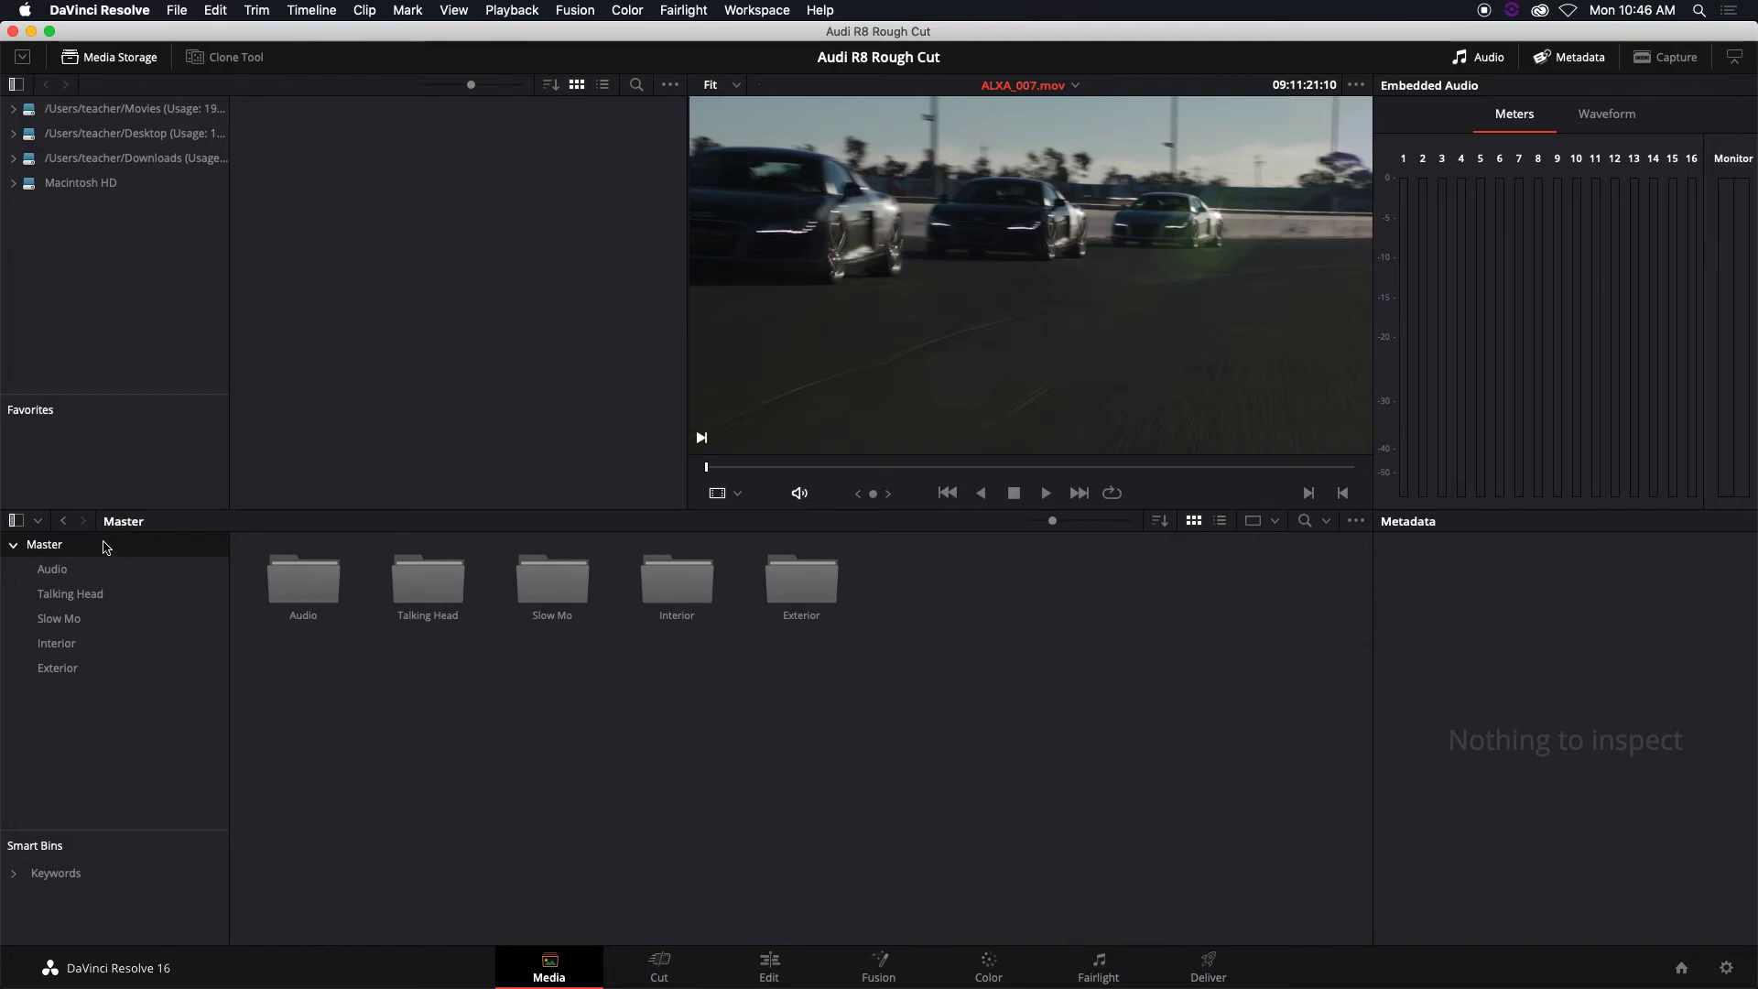
Step: Check the contents of the five bins on the Edit page and save the project
click(769, 963)
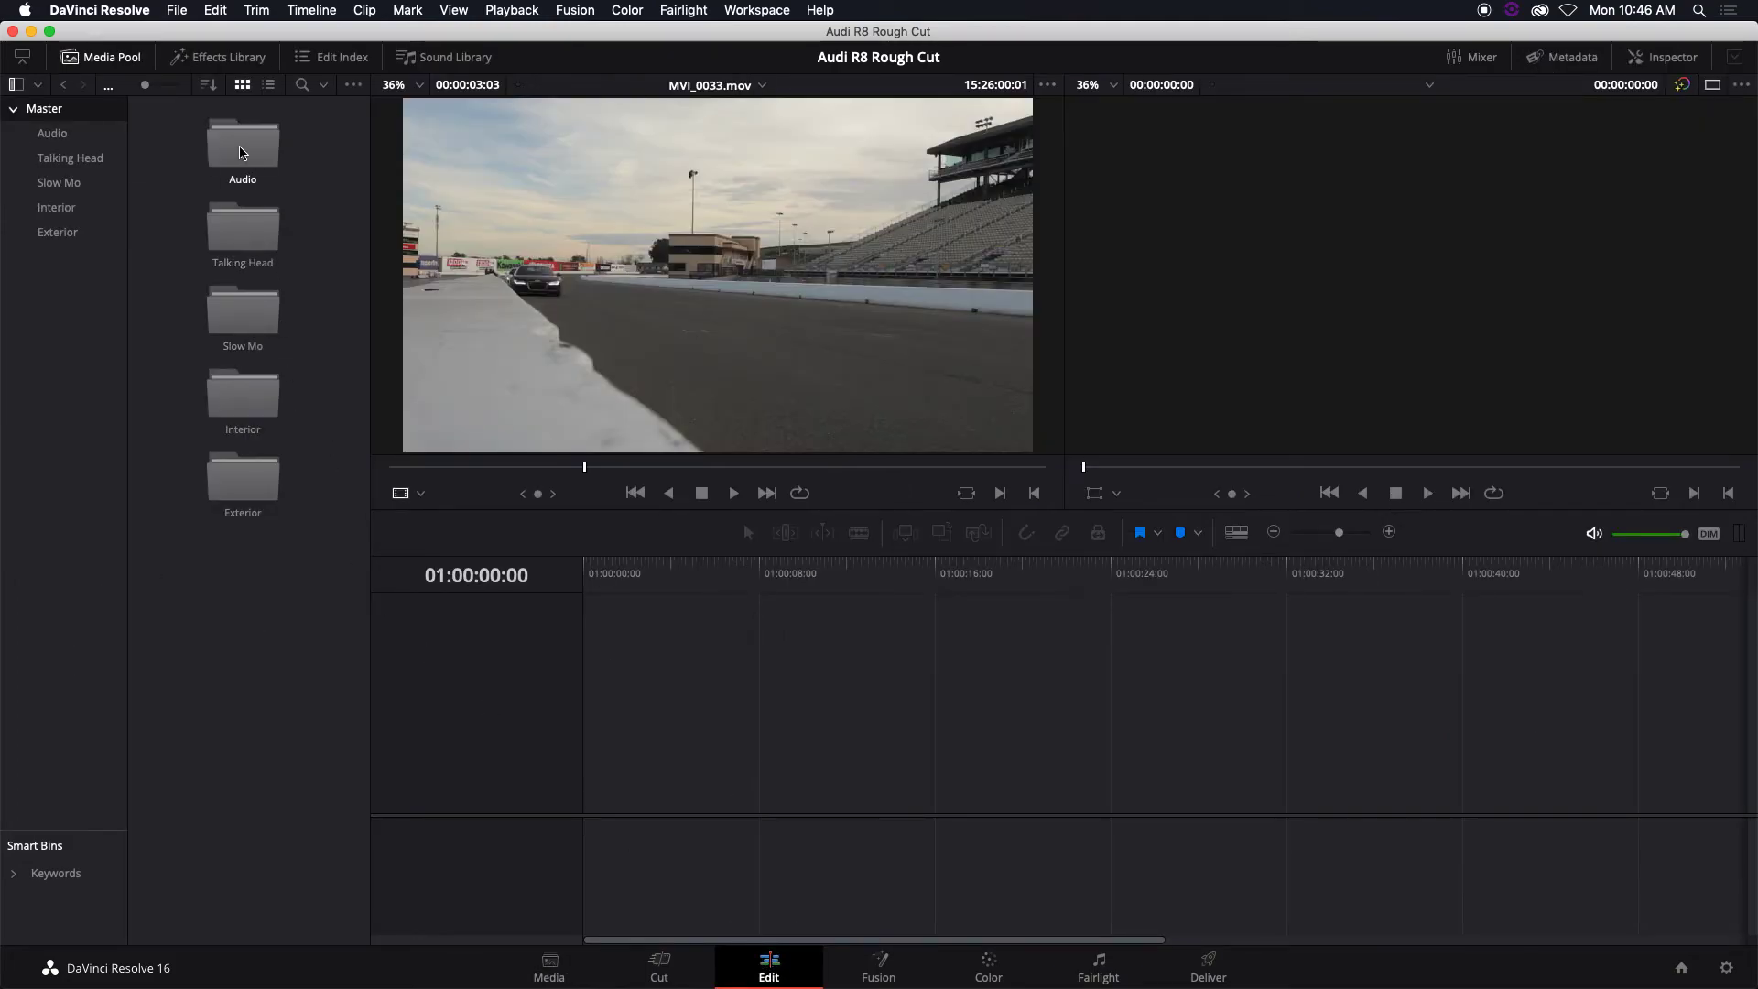
click(96, 133)
click(72, 157)
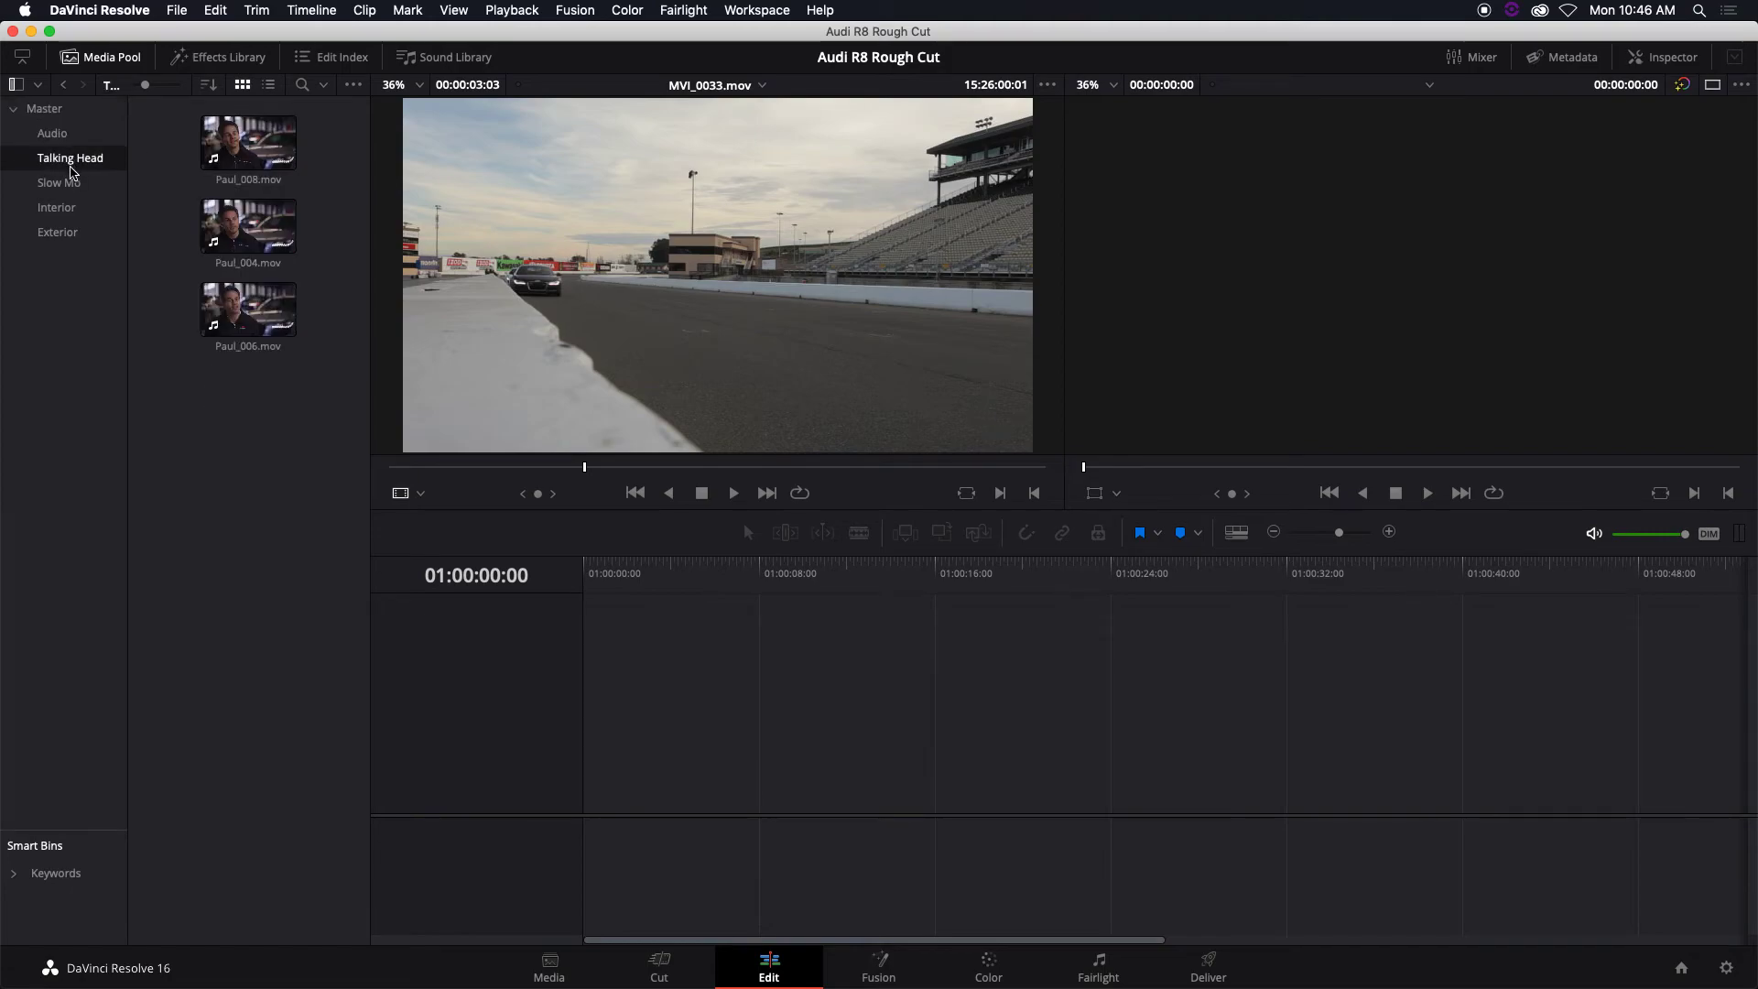
click(71, 182)
click(64, 207)
click(74, 232)
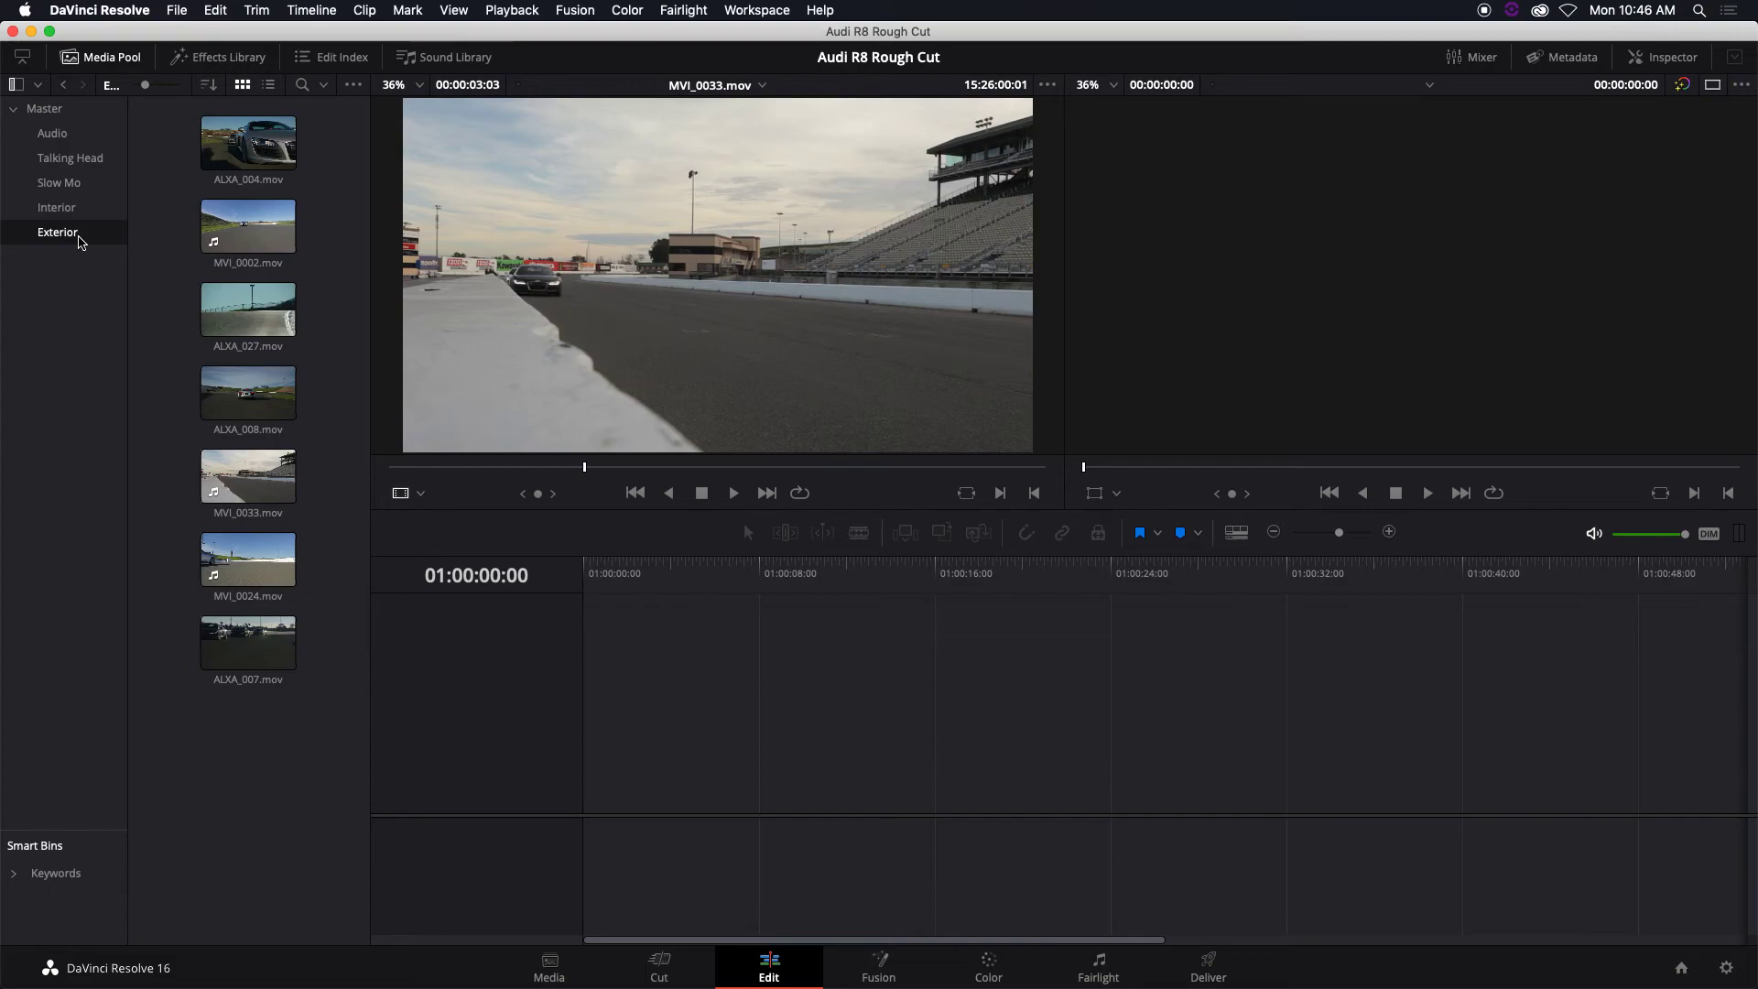
key(super+s)
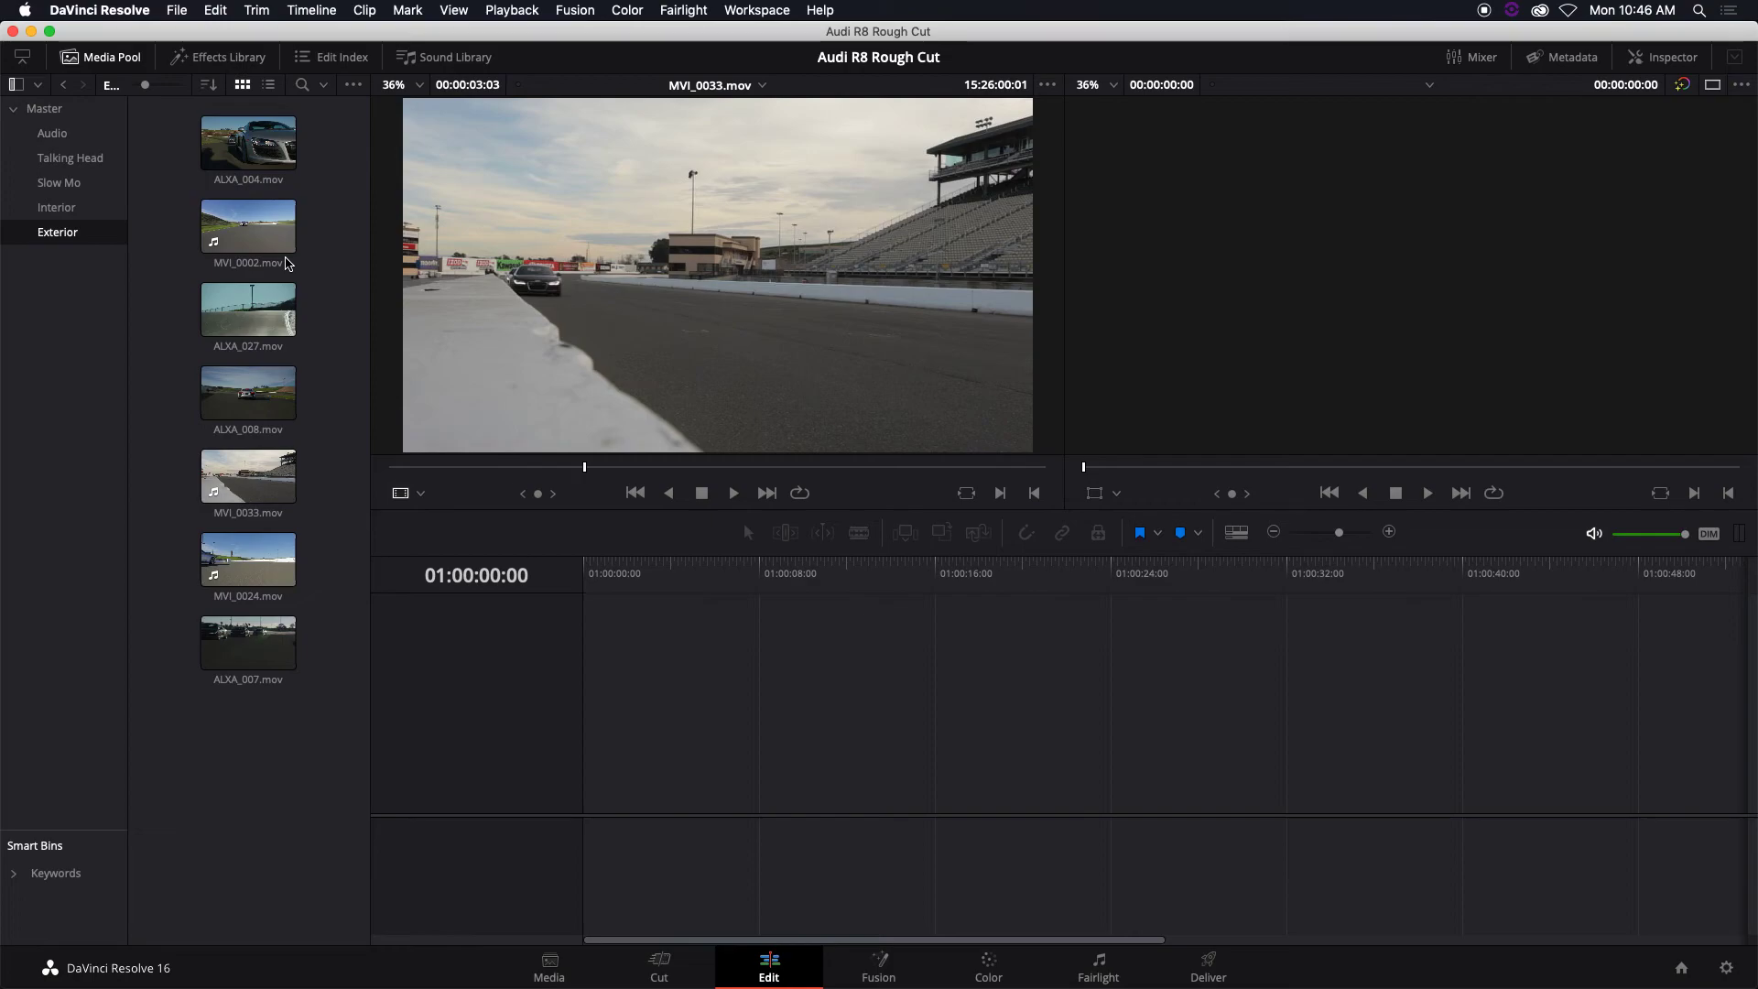
Step: Load ALXA_004.mov from the Exterior bin into the source viewer and scrub through its footage
click(287, 262)
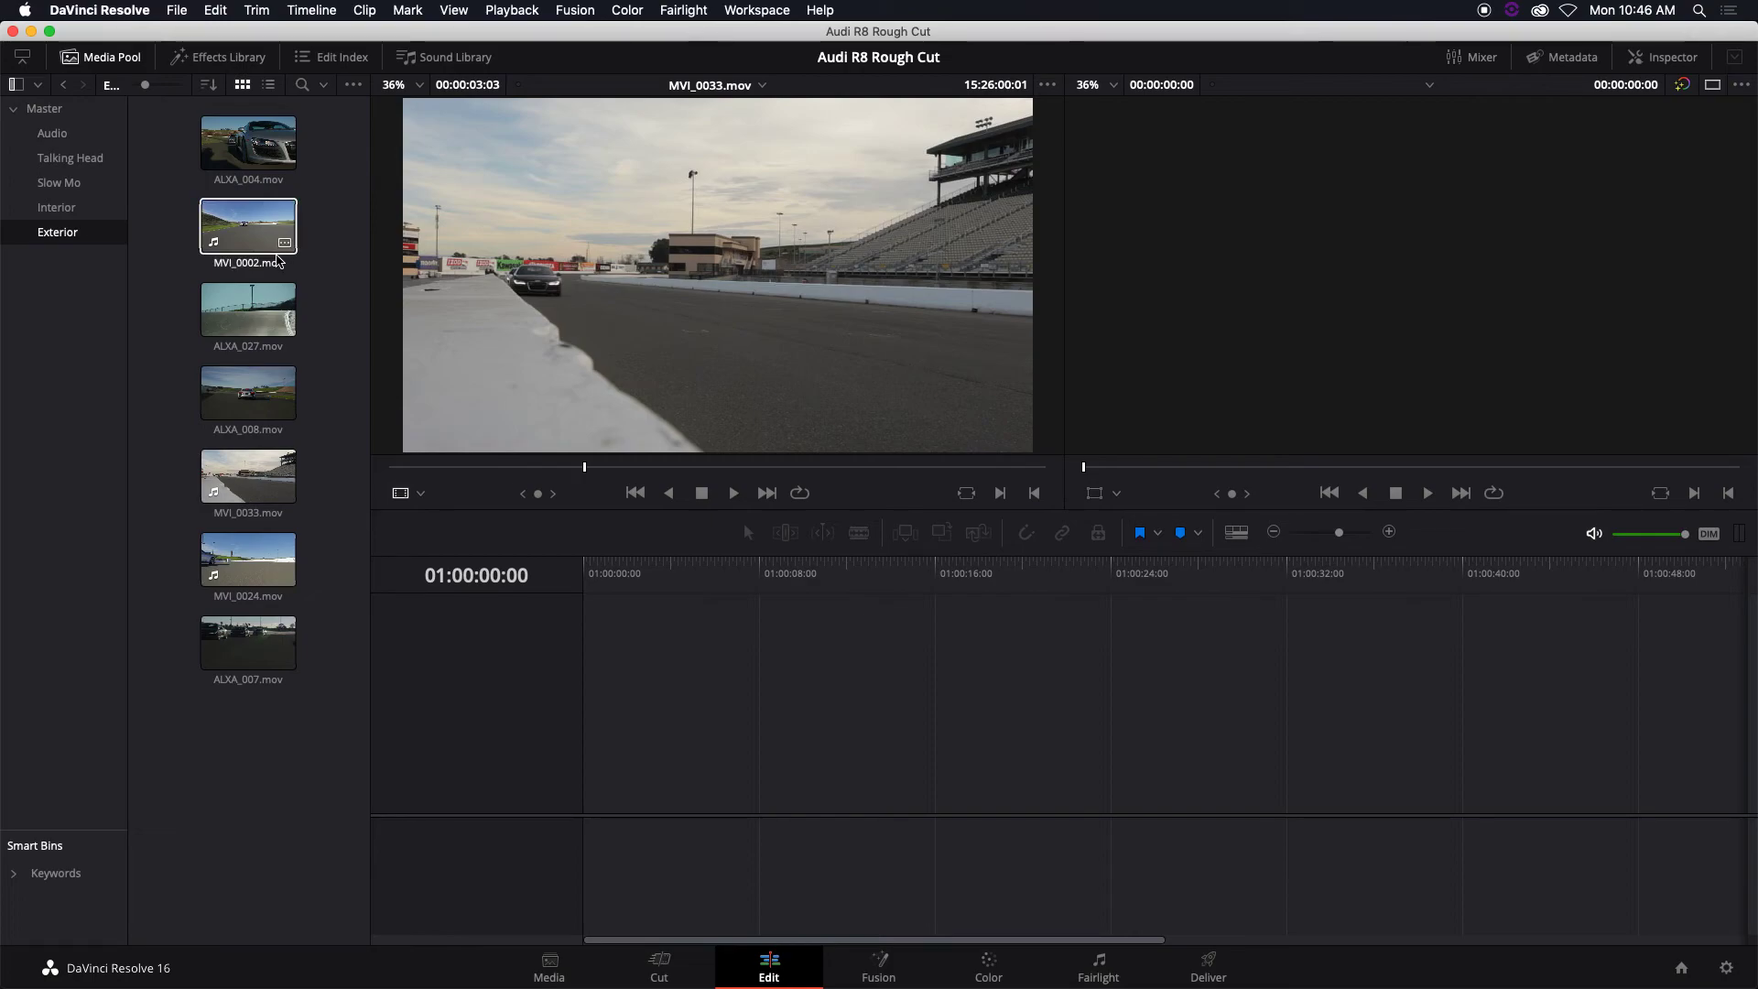
double_click(276, 261)
click(246, 166)
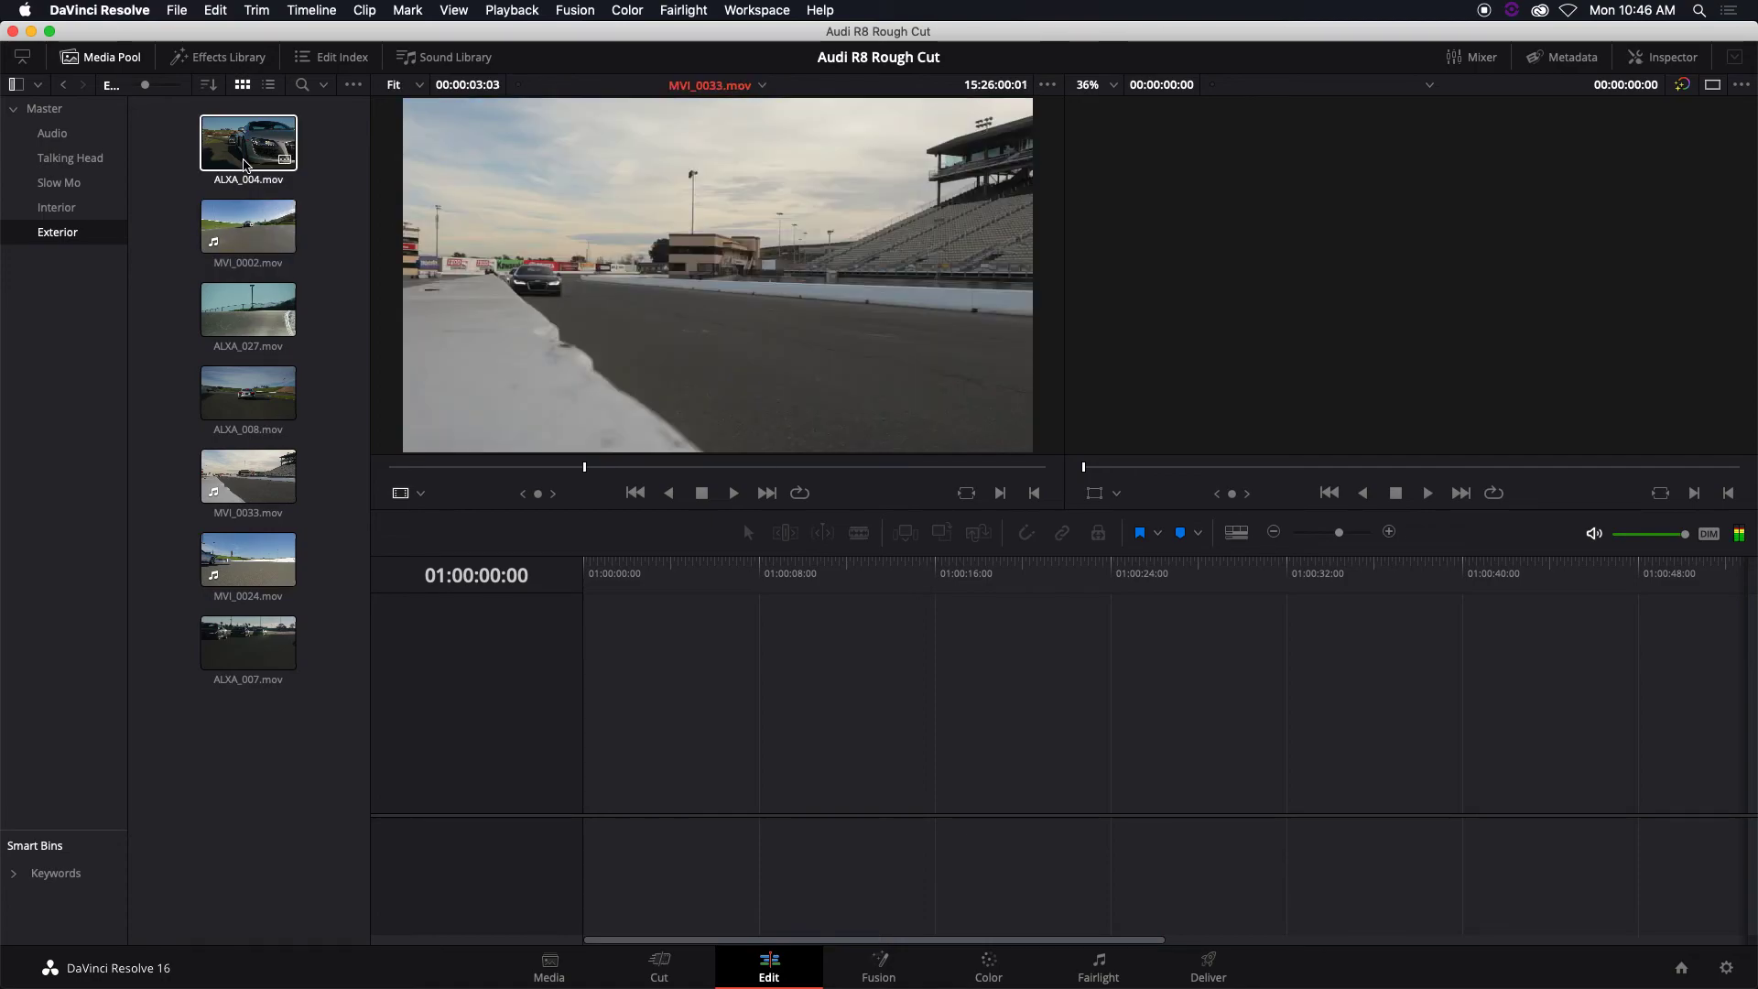
click(245, 165)
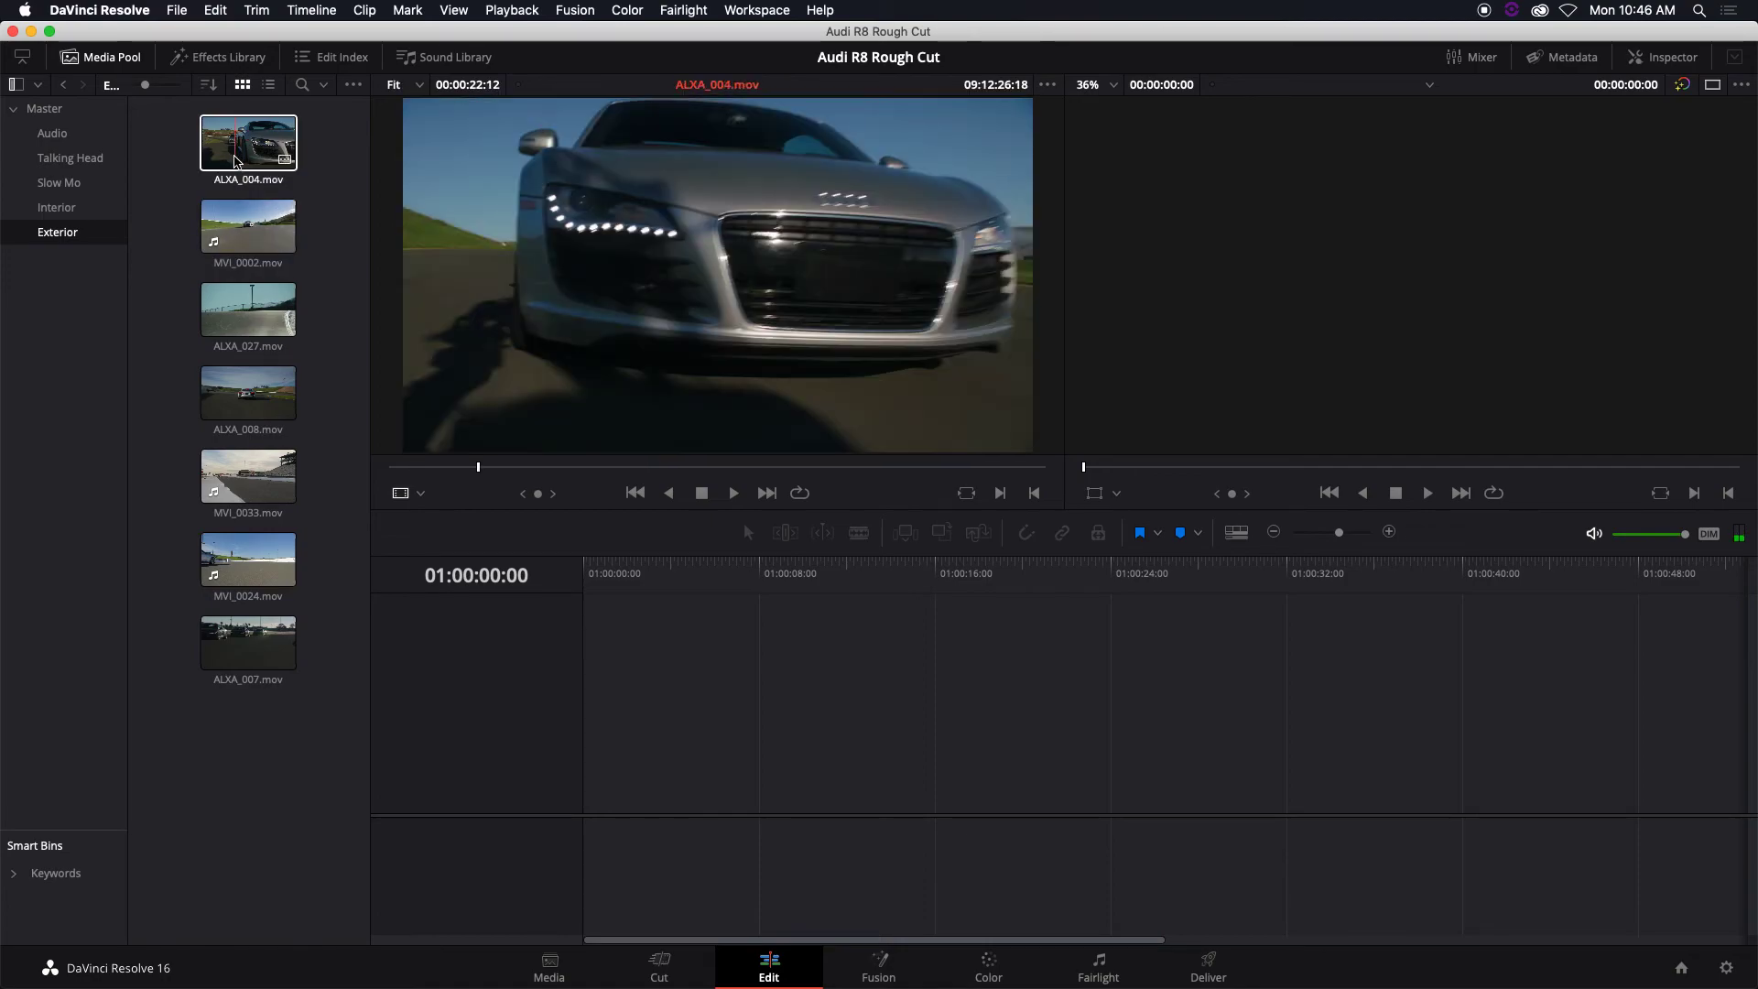
click(644, 469)
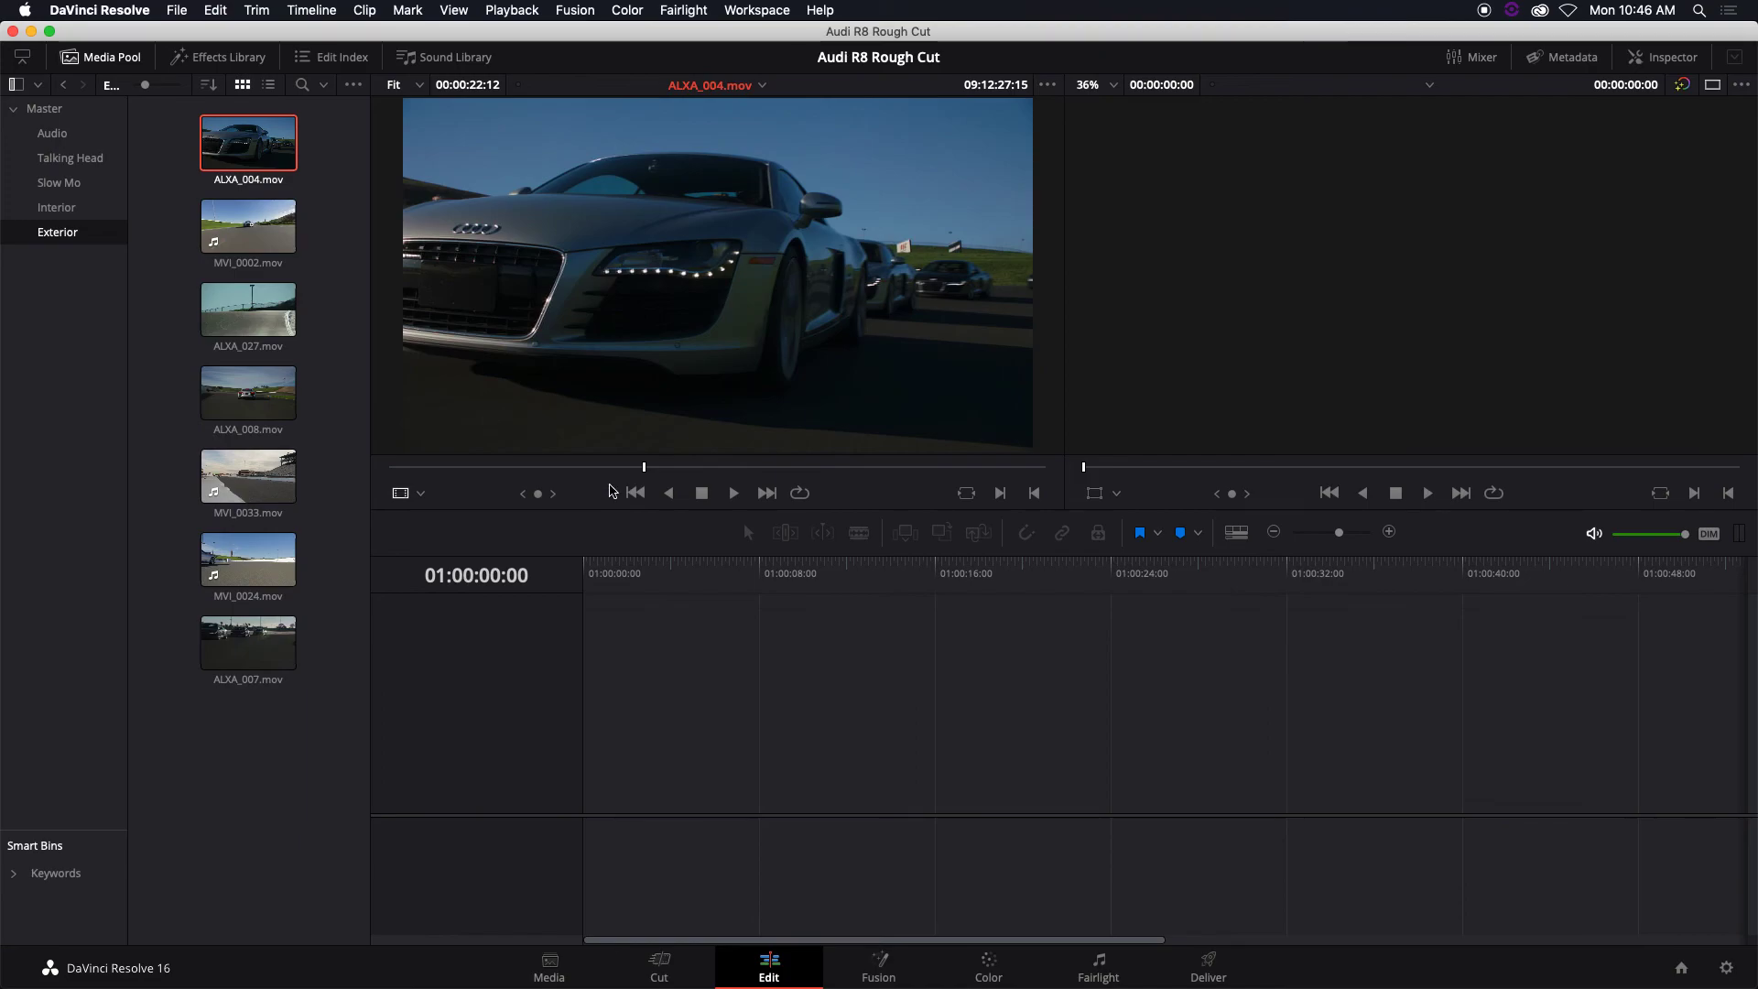
drag(644, 468, 498, 468)
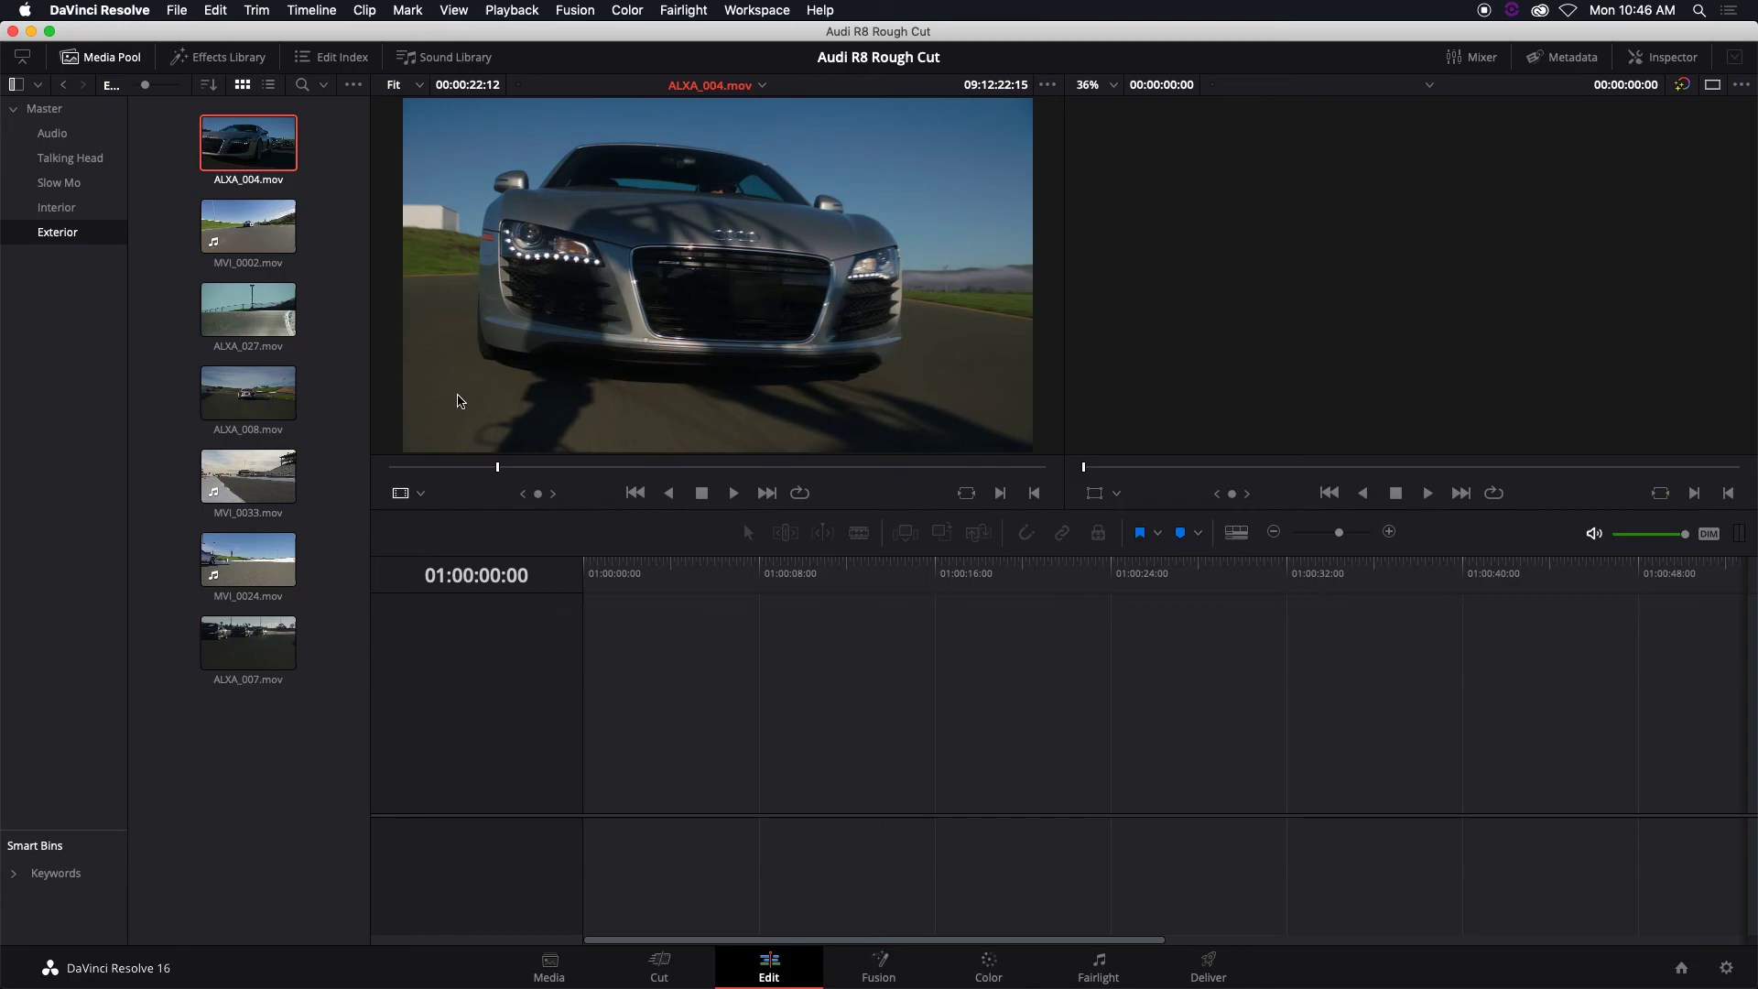
Step: Load ALXA_060.mov from the Interior bin into the source viewer and scrub back to its first frame
click(57, 207)
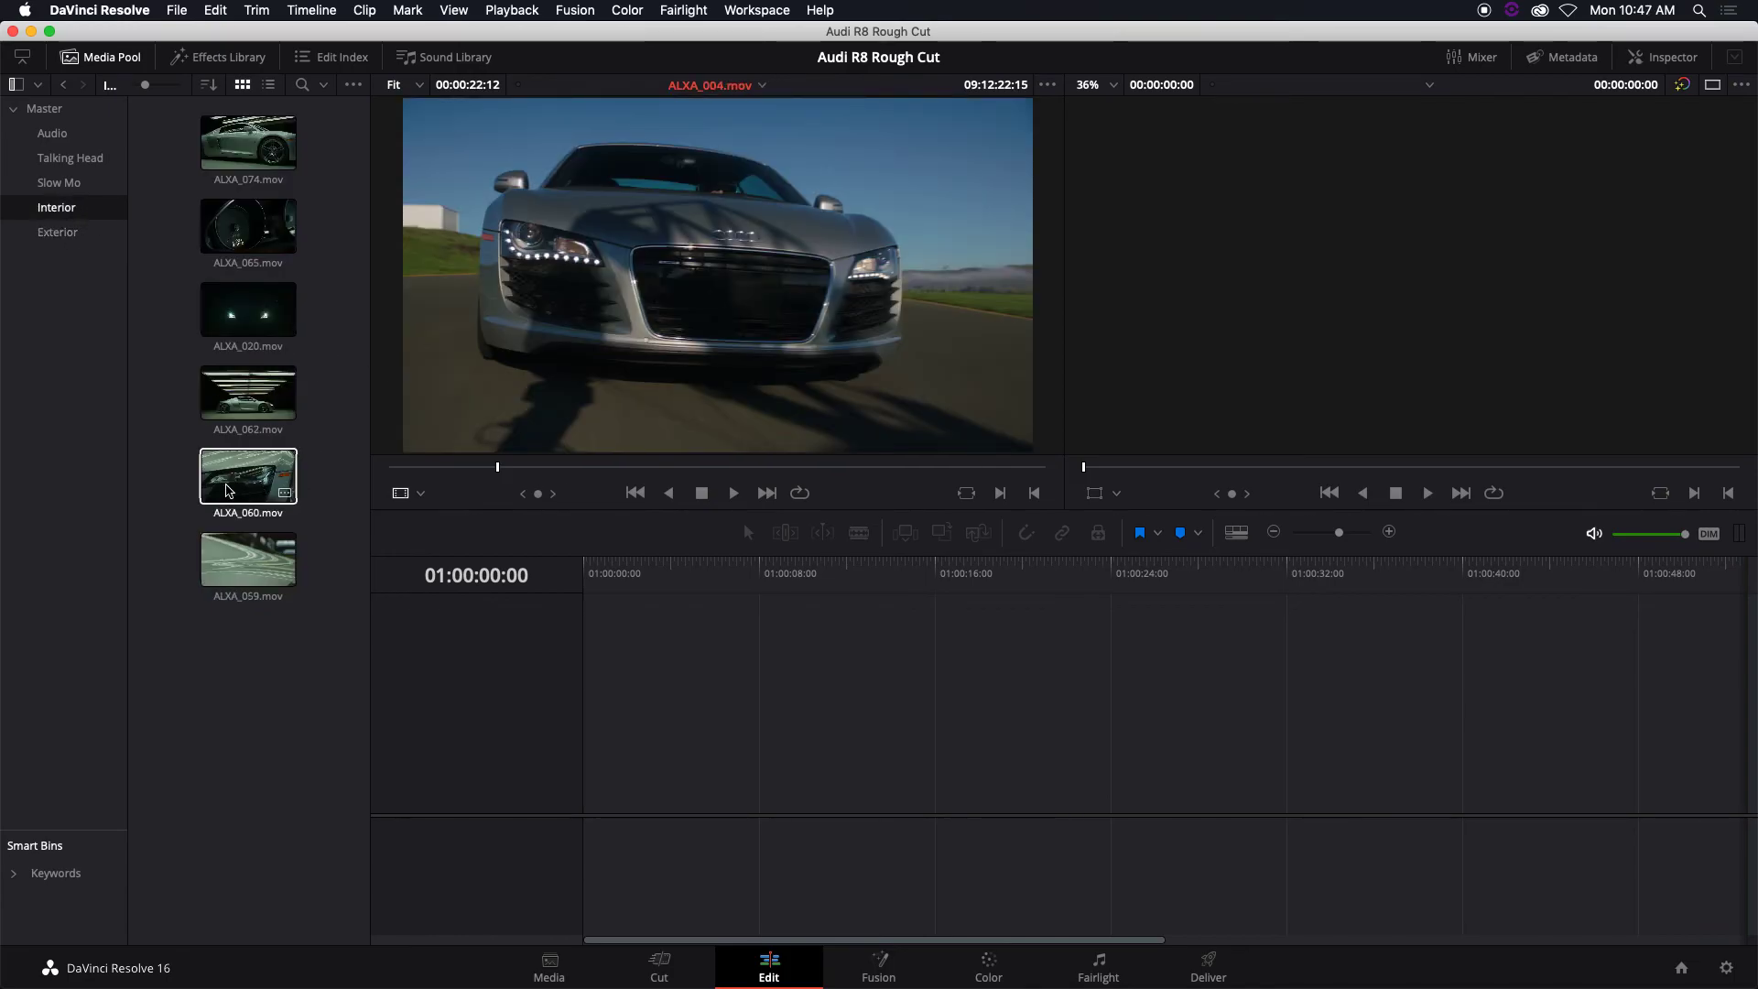
click(233, 490)
drag(851, 469, 382, 476)
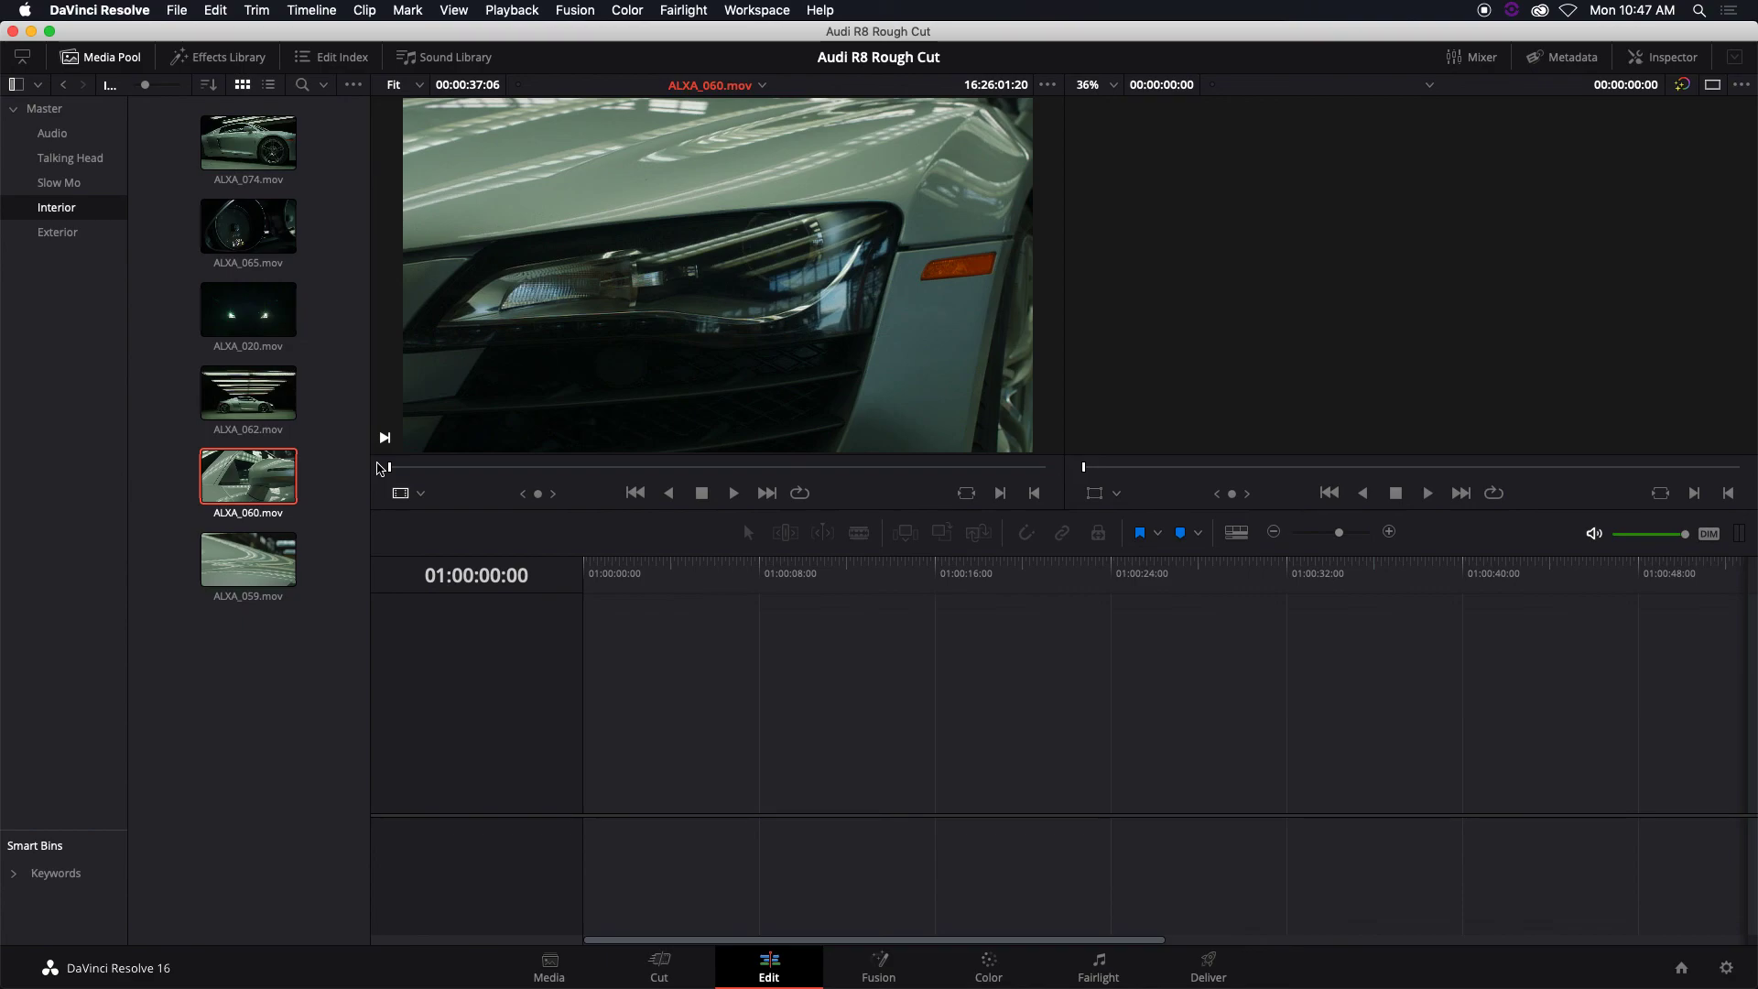
Step: Look through the clips in the Exterior and Slow Mo bins, ending in the Audio bin
click(55, 232)
click(81, 187)
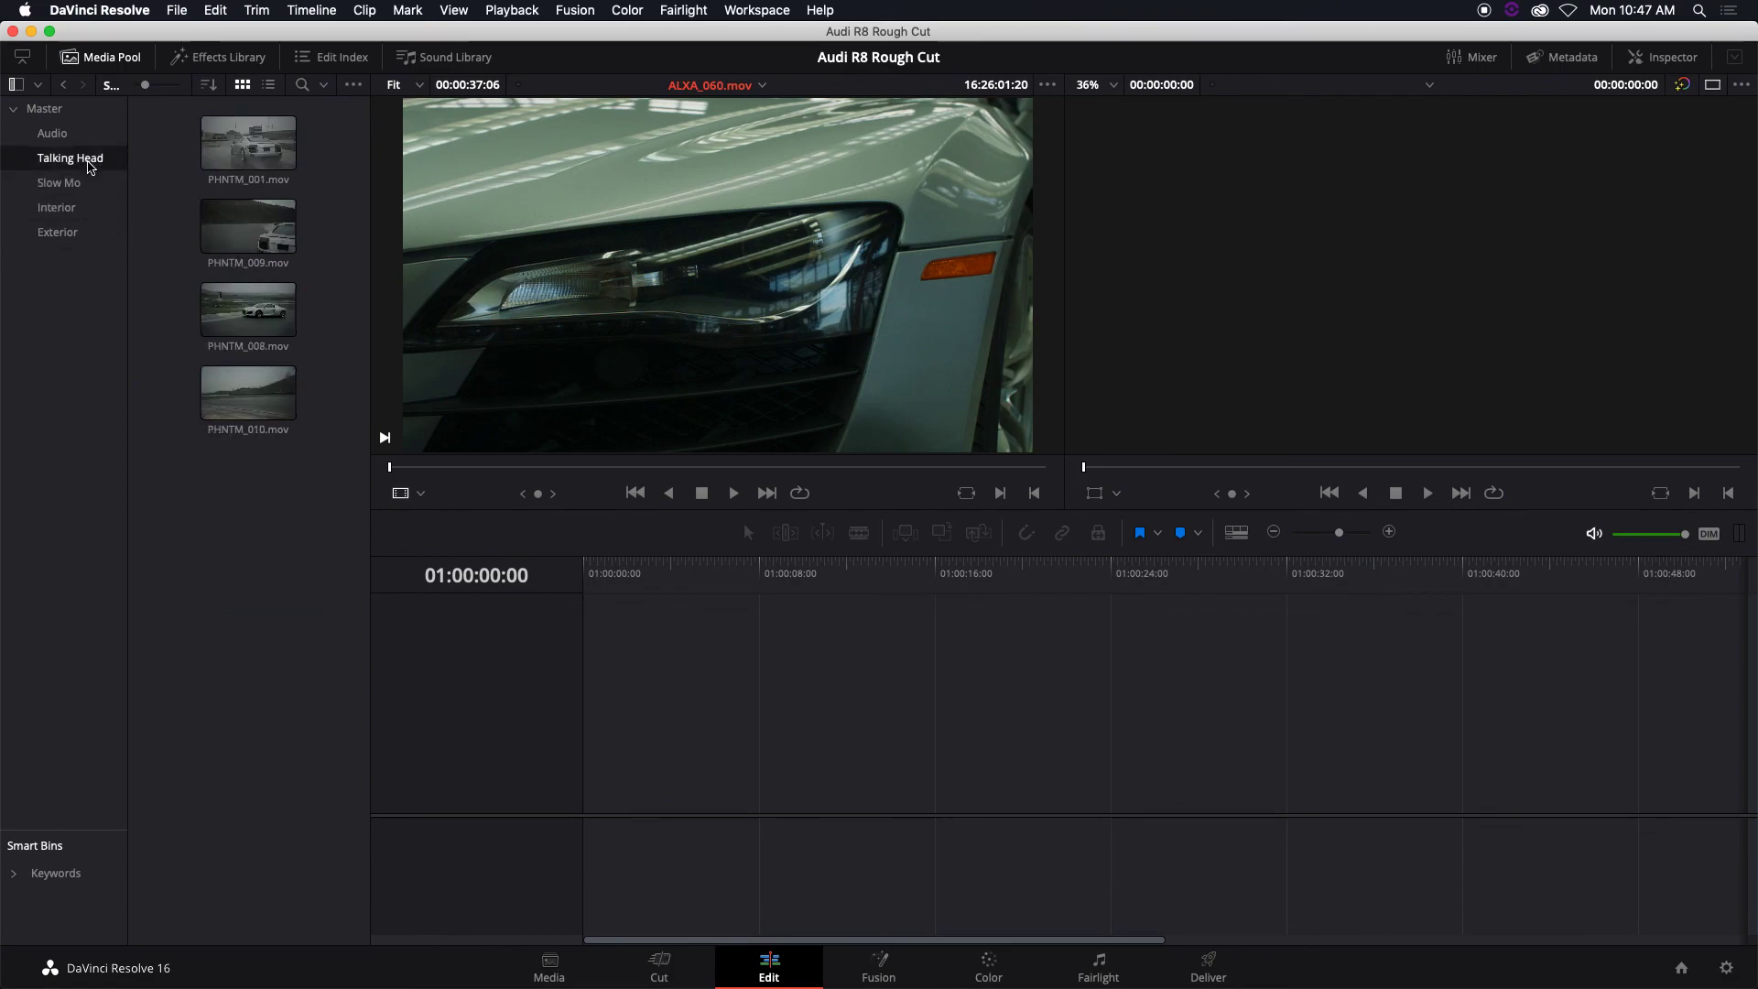
click(55, 133)
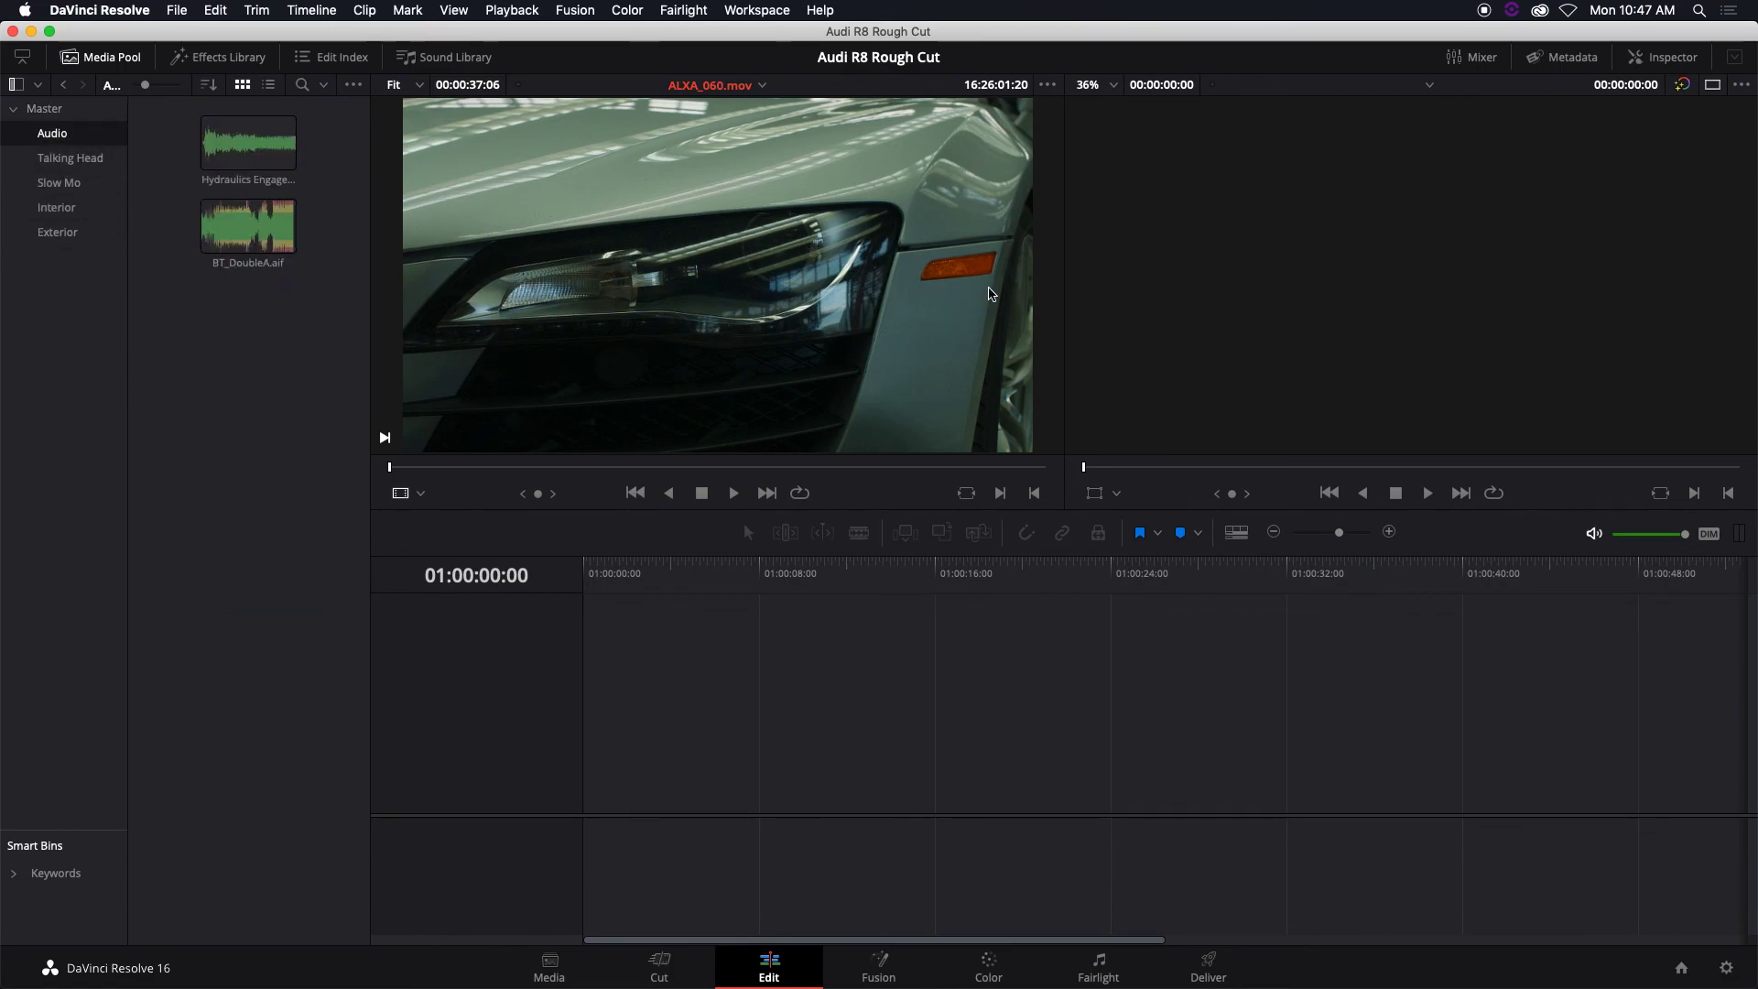